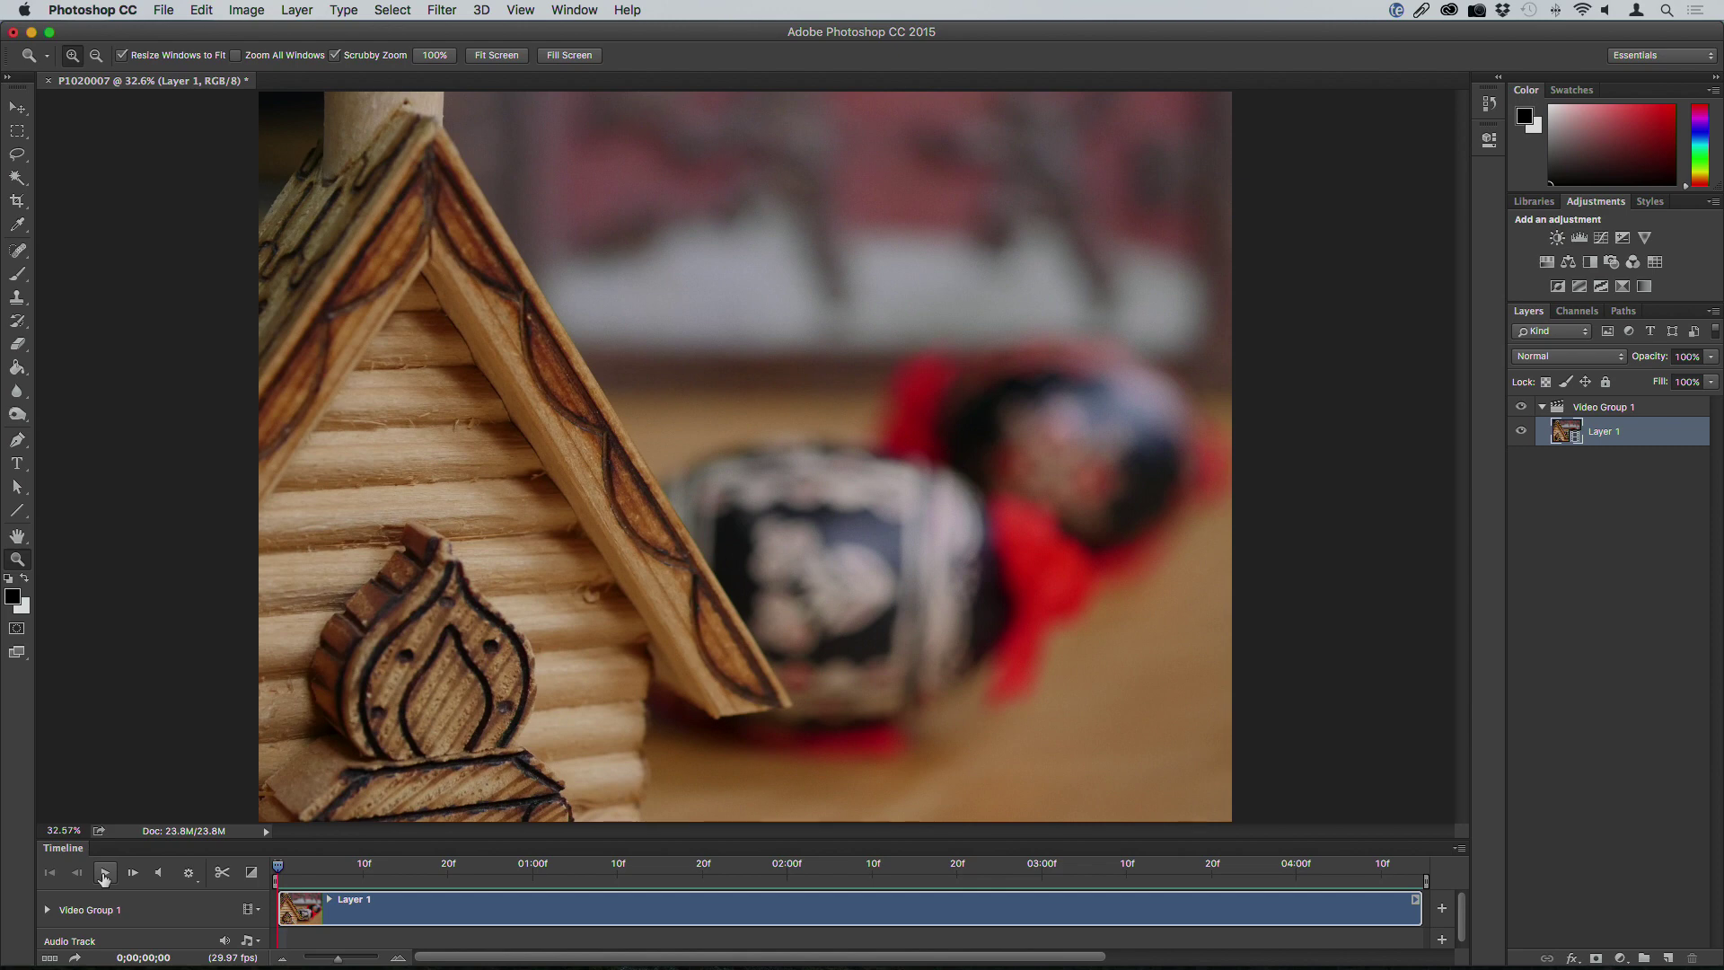
Play, scrub and frame-step the clip to 0;00;01;24, where the front egg turns sharp.
click(103, 874)
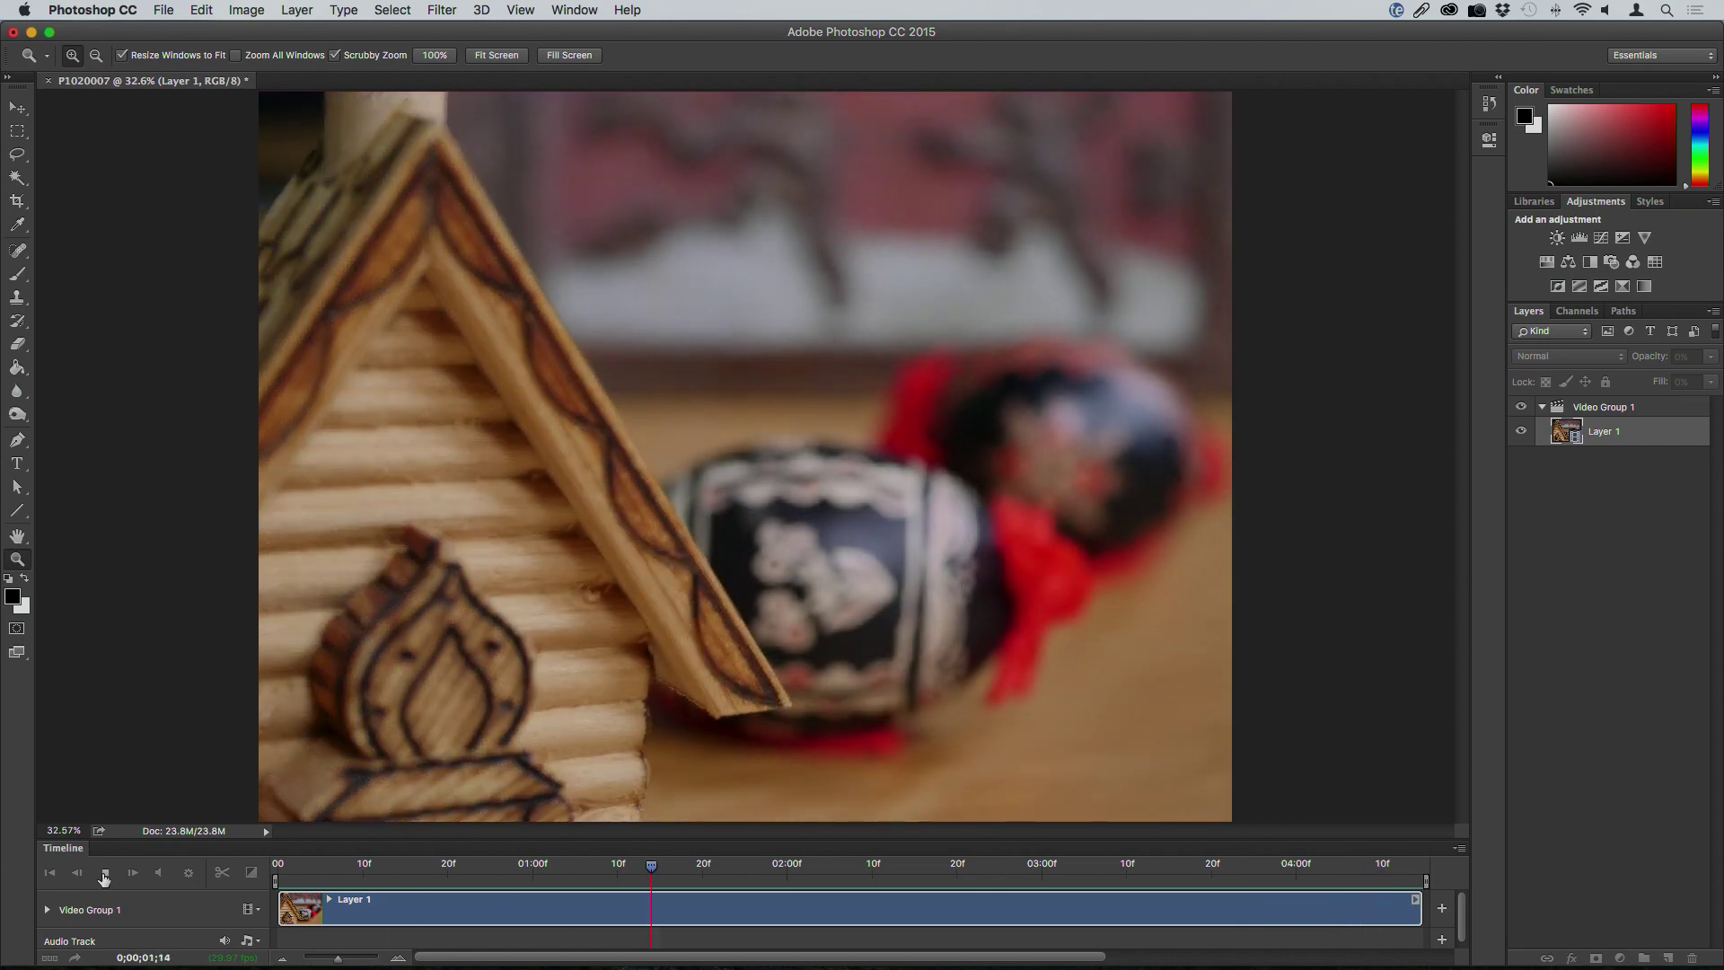
click(104, 875)
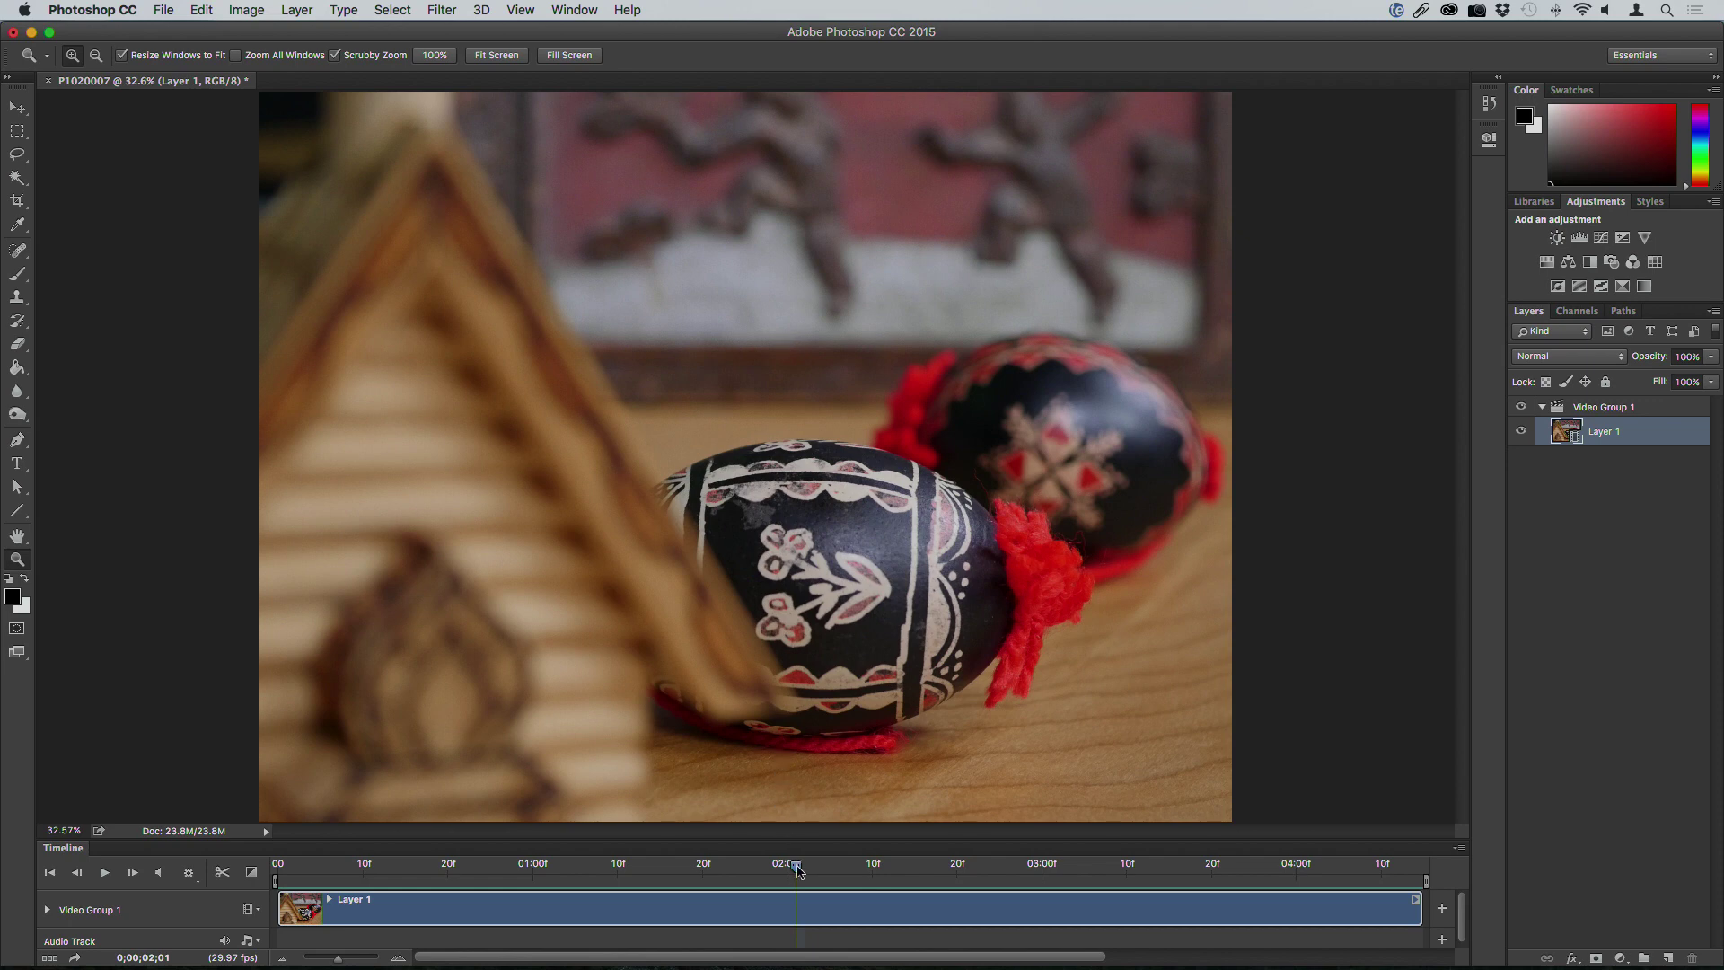
drag(798, 869, 743, 885)
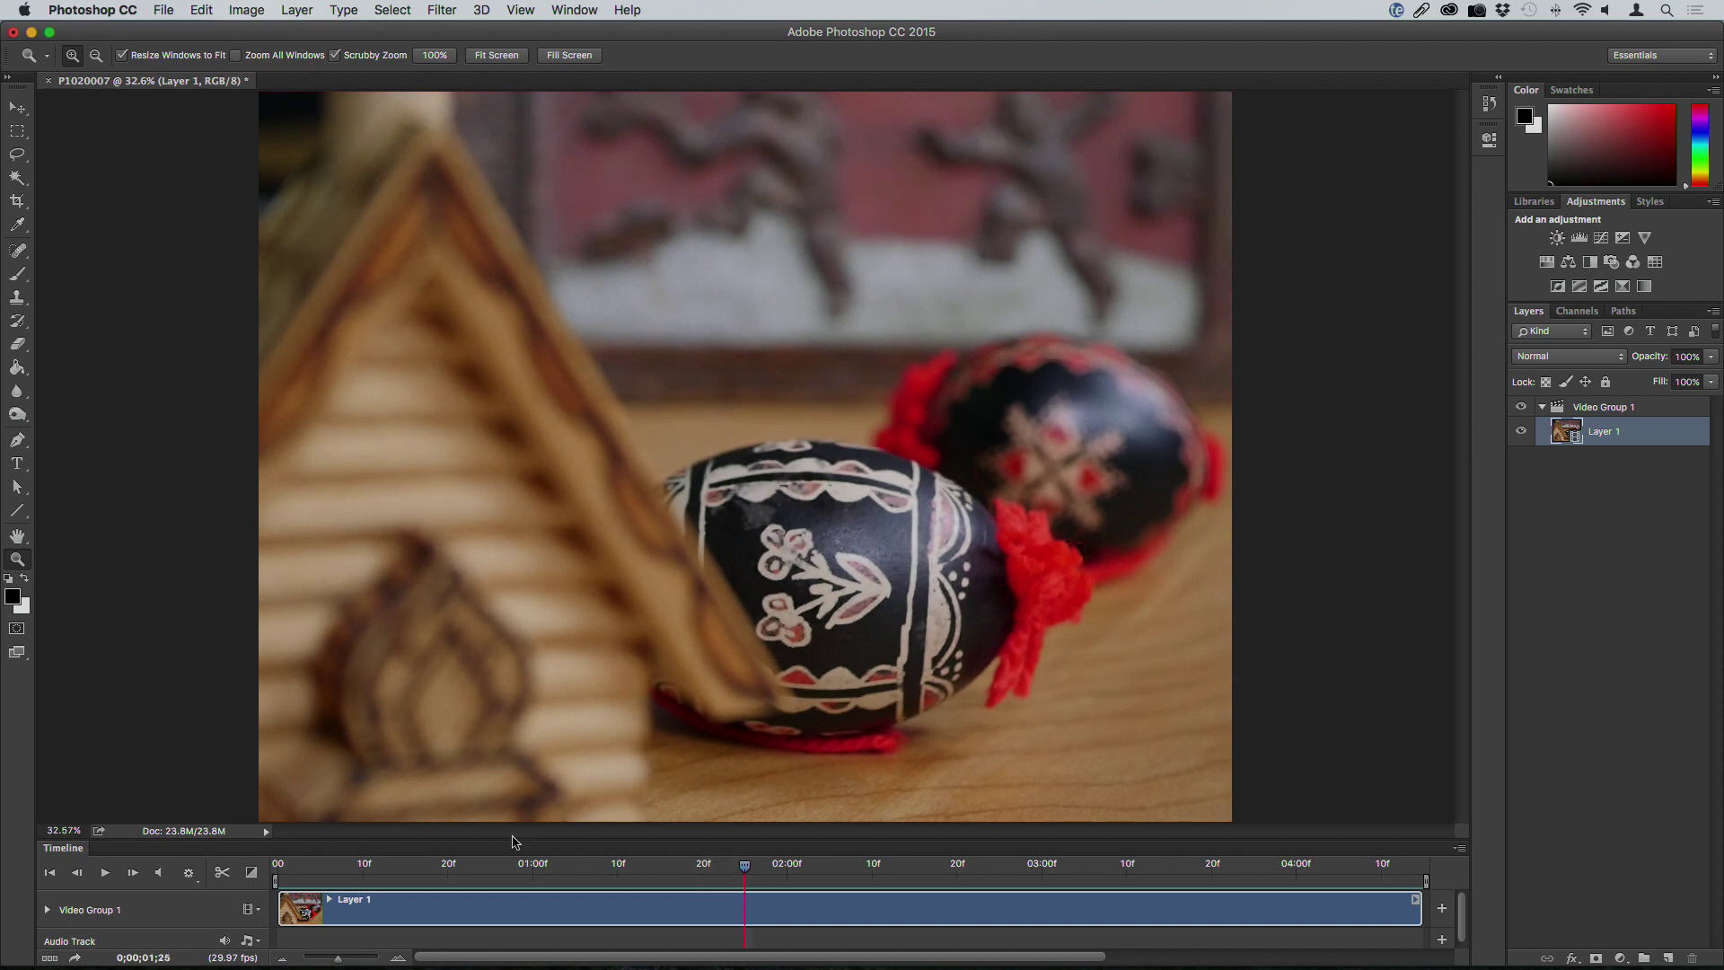
click(134, 875)
click(76, 878)
Split the clip at the first sharp frame of the front egg and delete the earlier part.
click(134, 875)
click(223, 872)
click(418, 913)
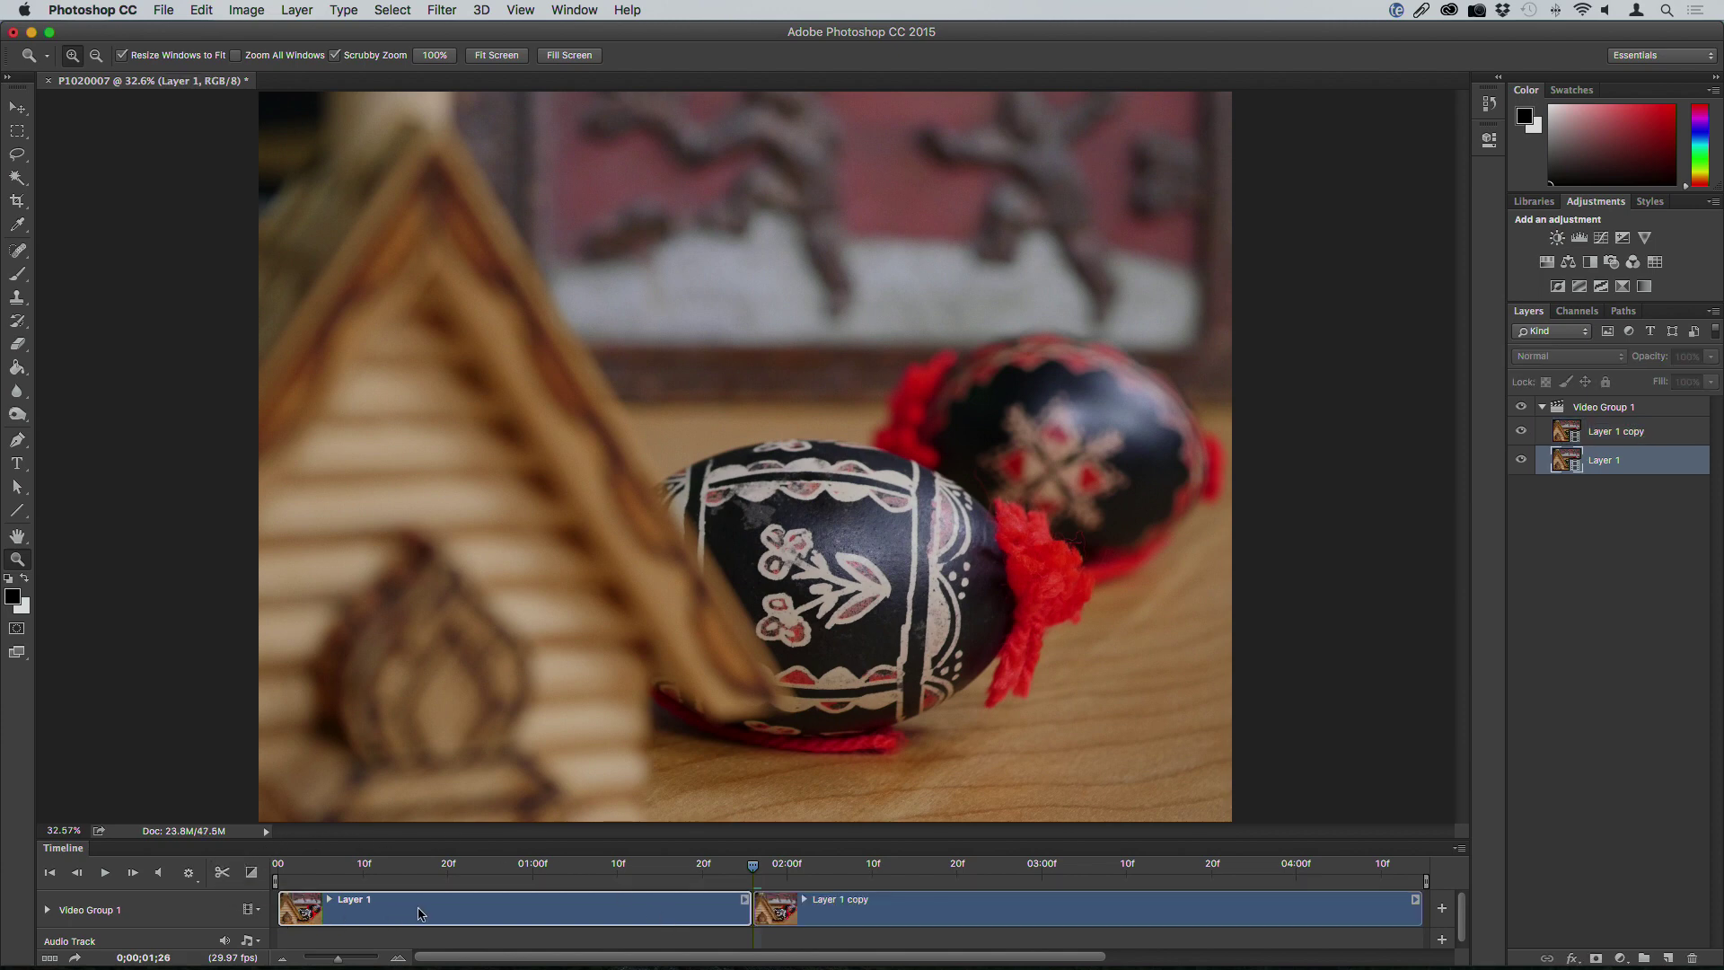
key(Delete)
Find the frame where the back egg turns sharp at 100% zoom, cut there, and delete the trailing part.
click(377, 878)
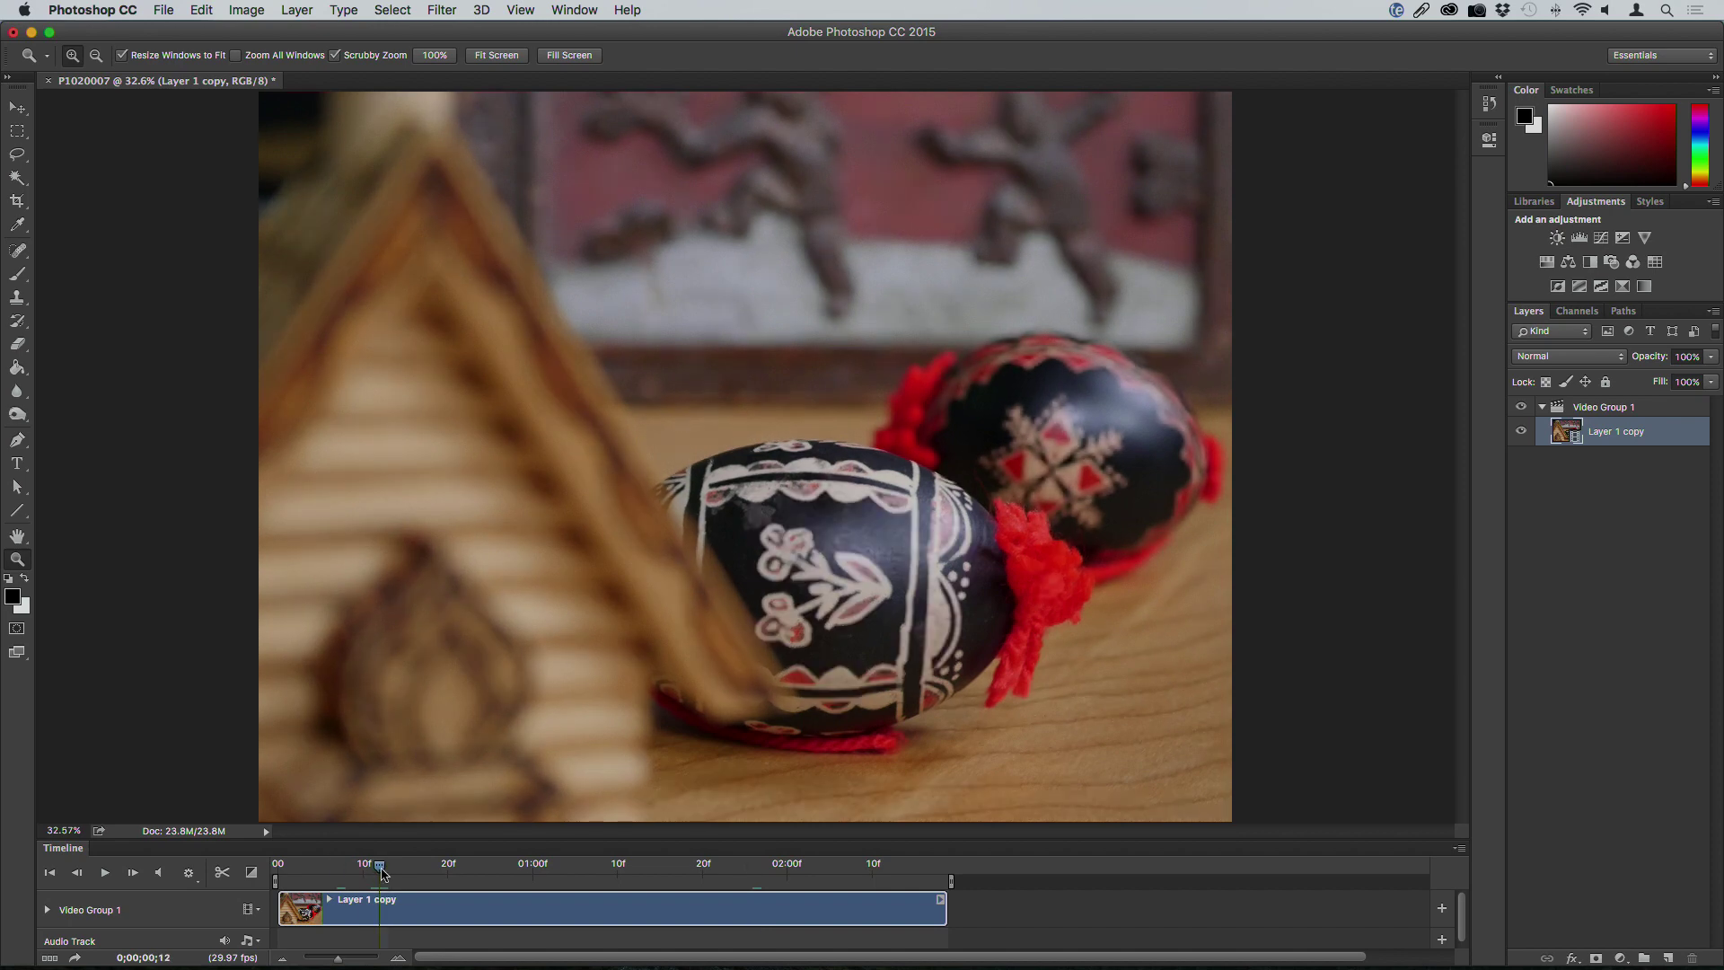
drag(441, 878, 533, 888)
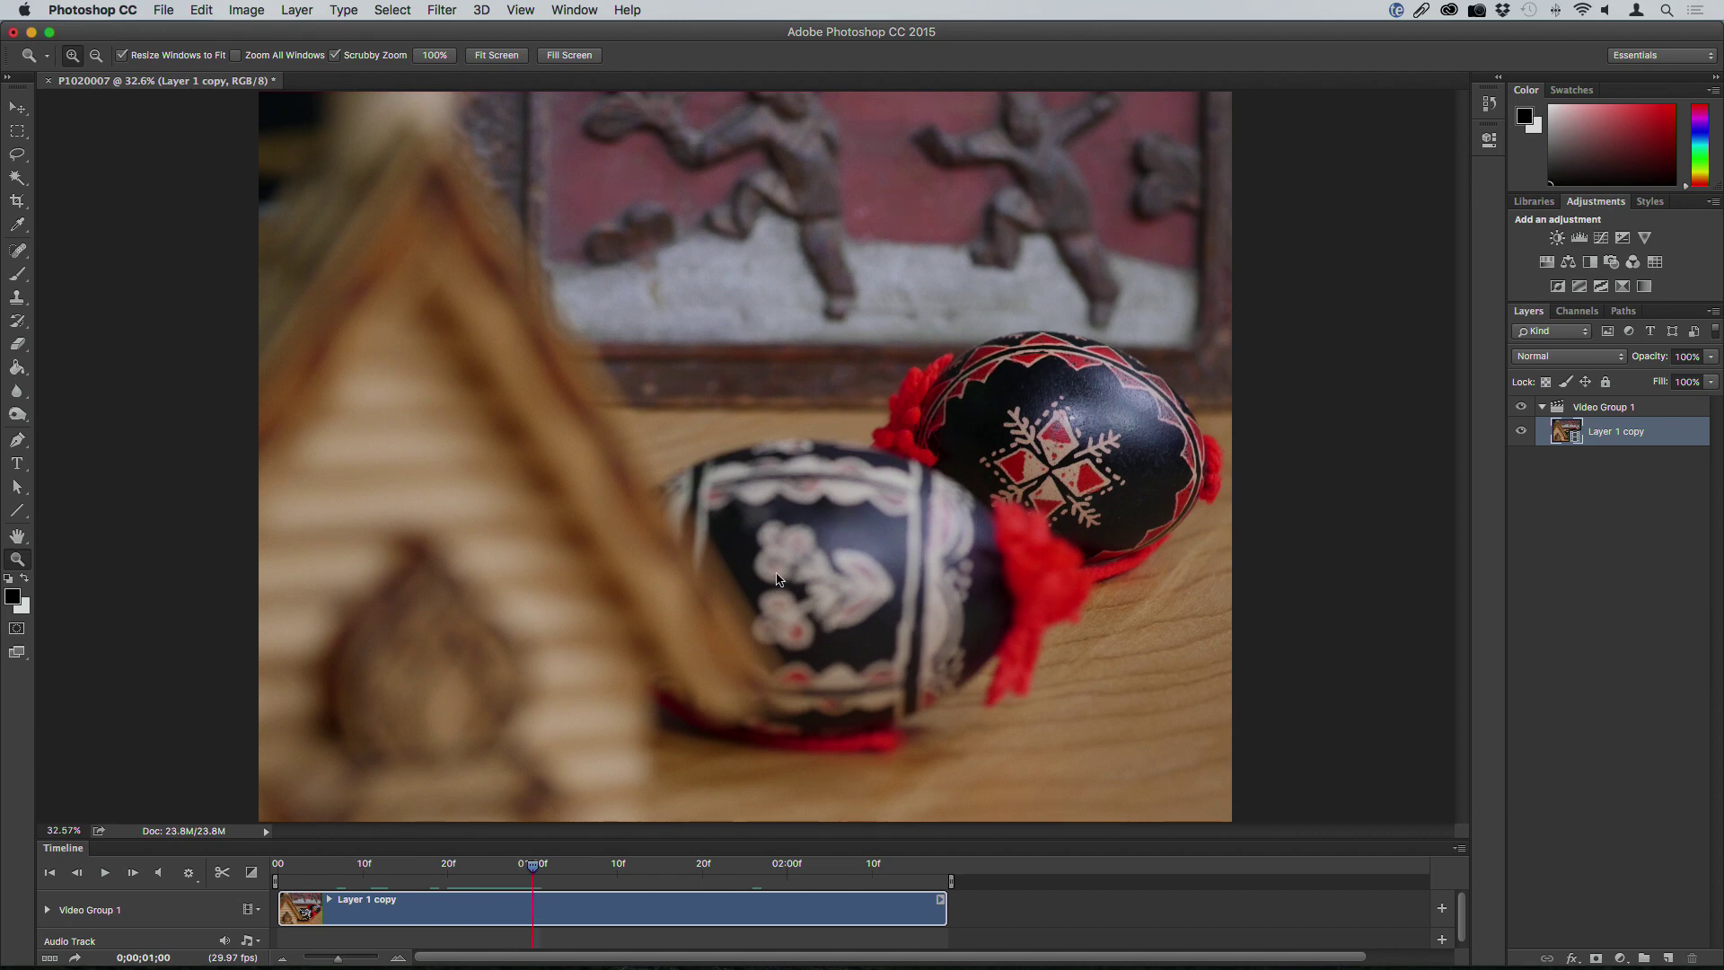
click(1027, 330)
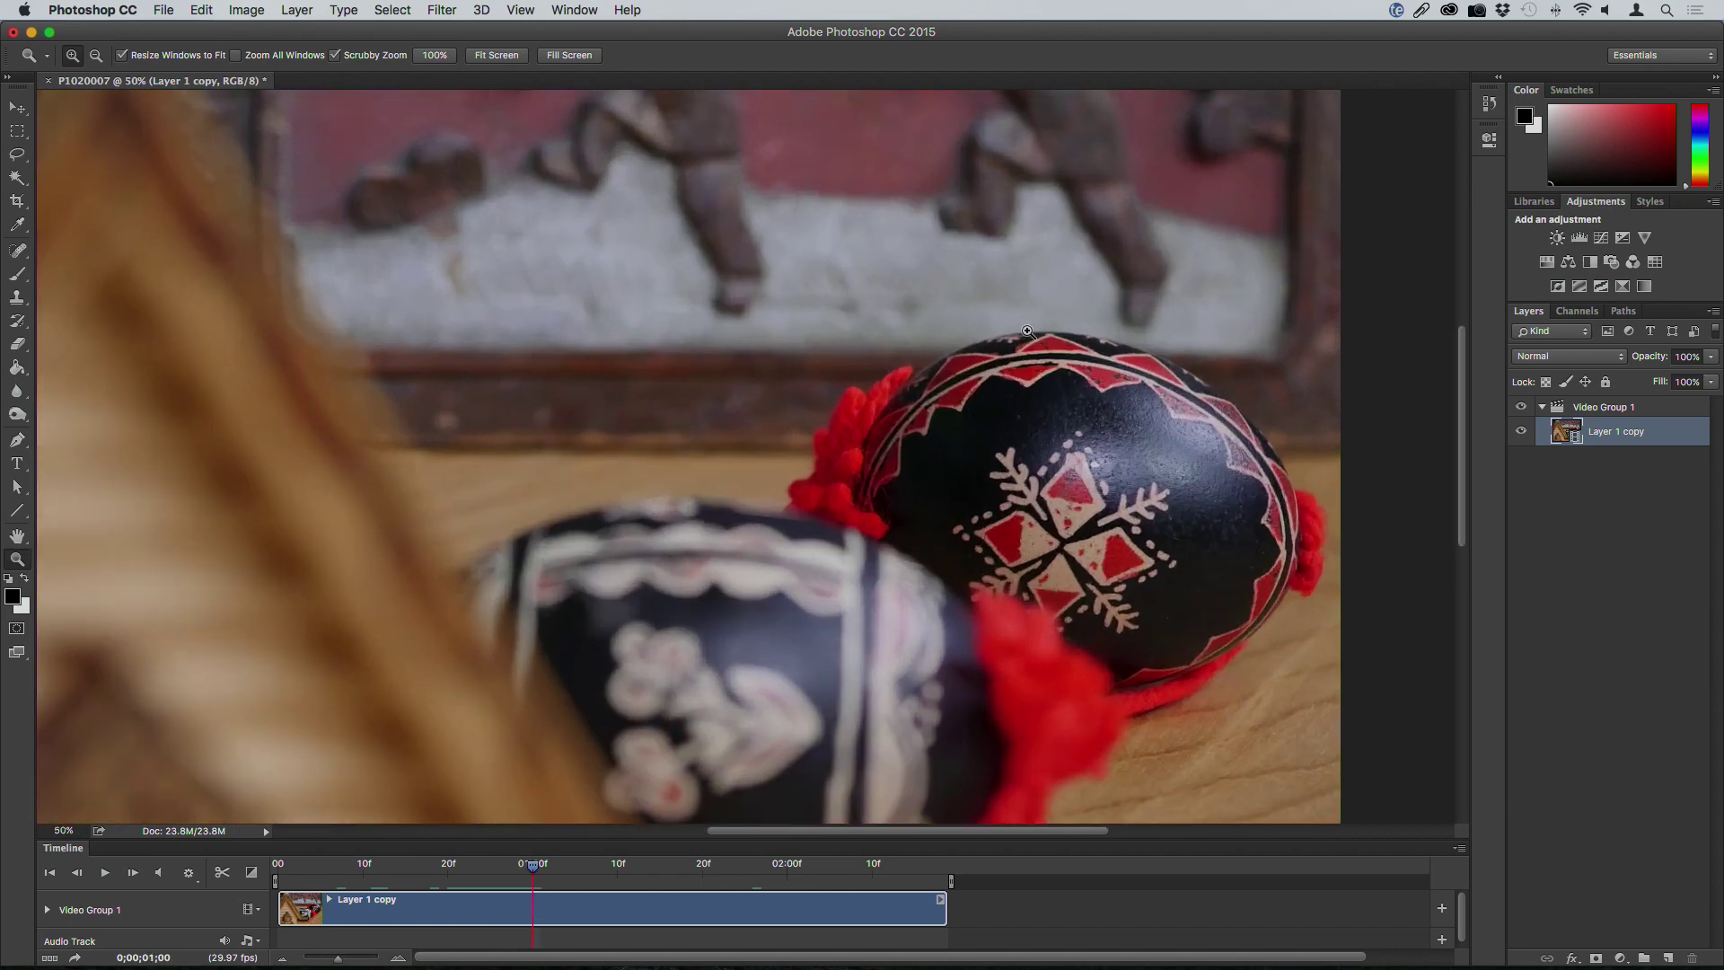
click(1028, 331)
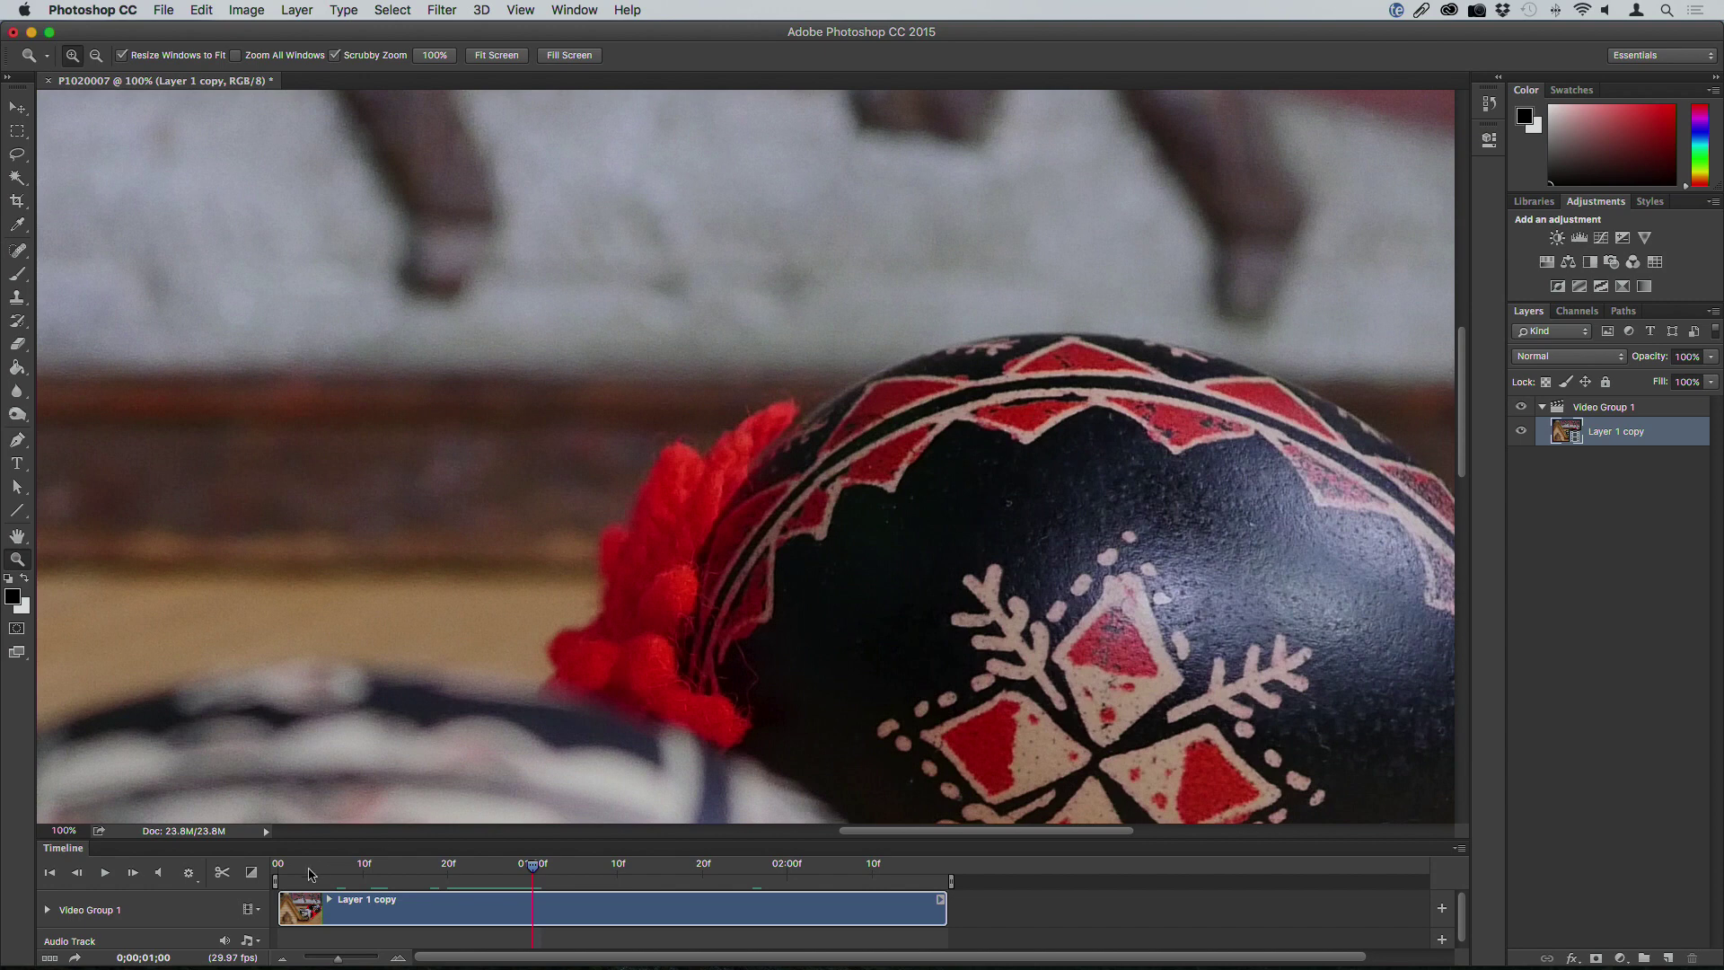
click(132, 873)
click(132, 872)
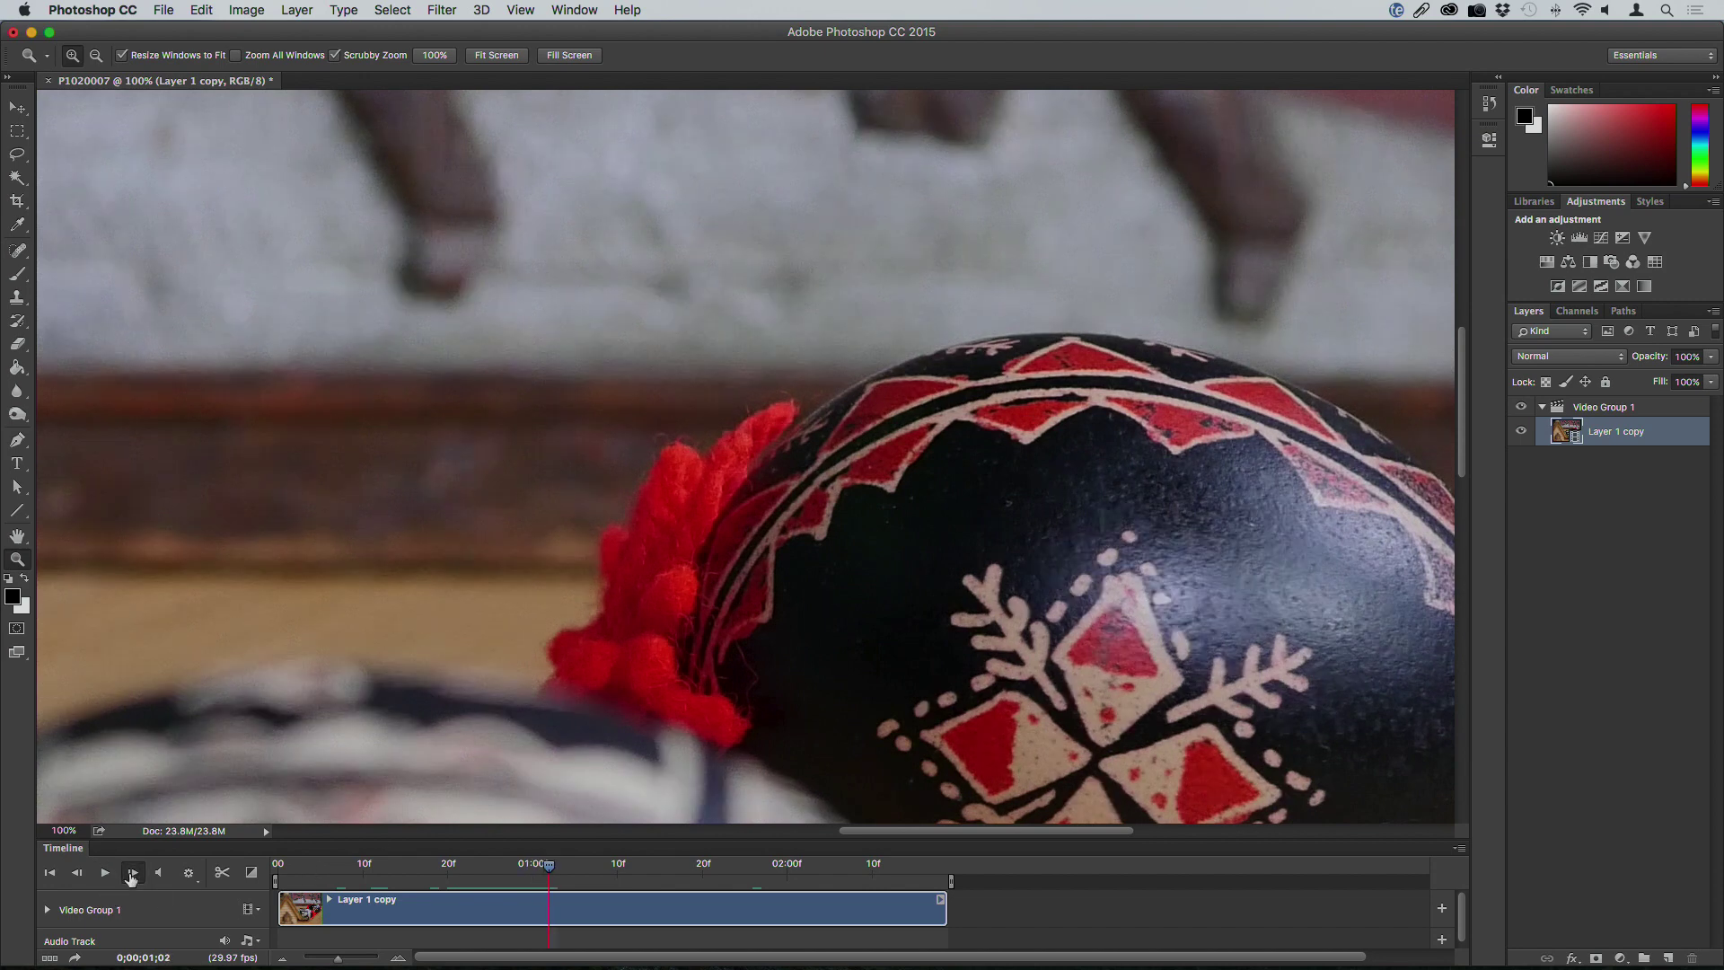
click(132, 872)
click(221, 871)
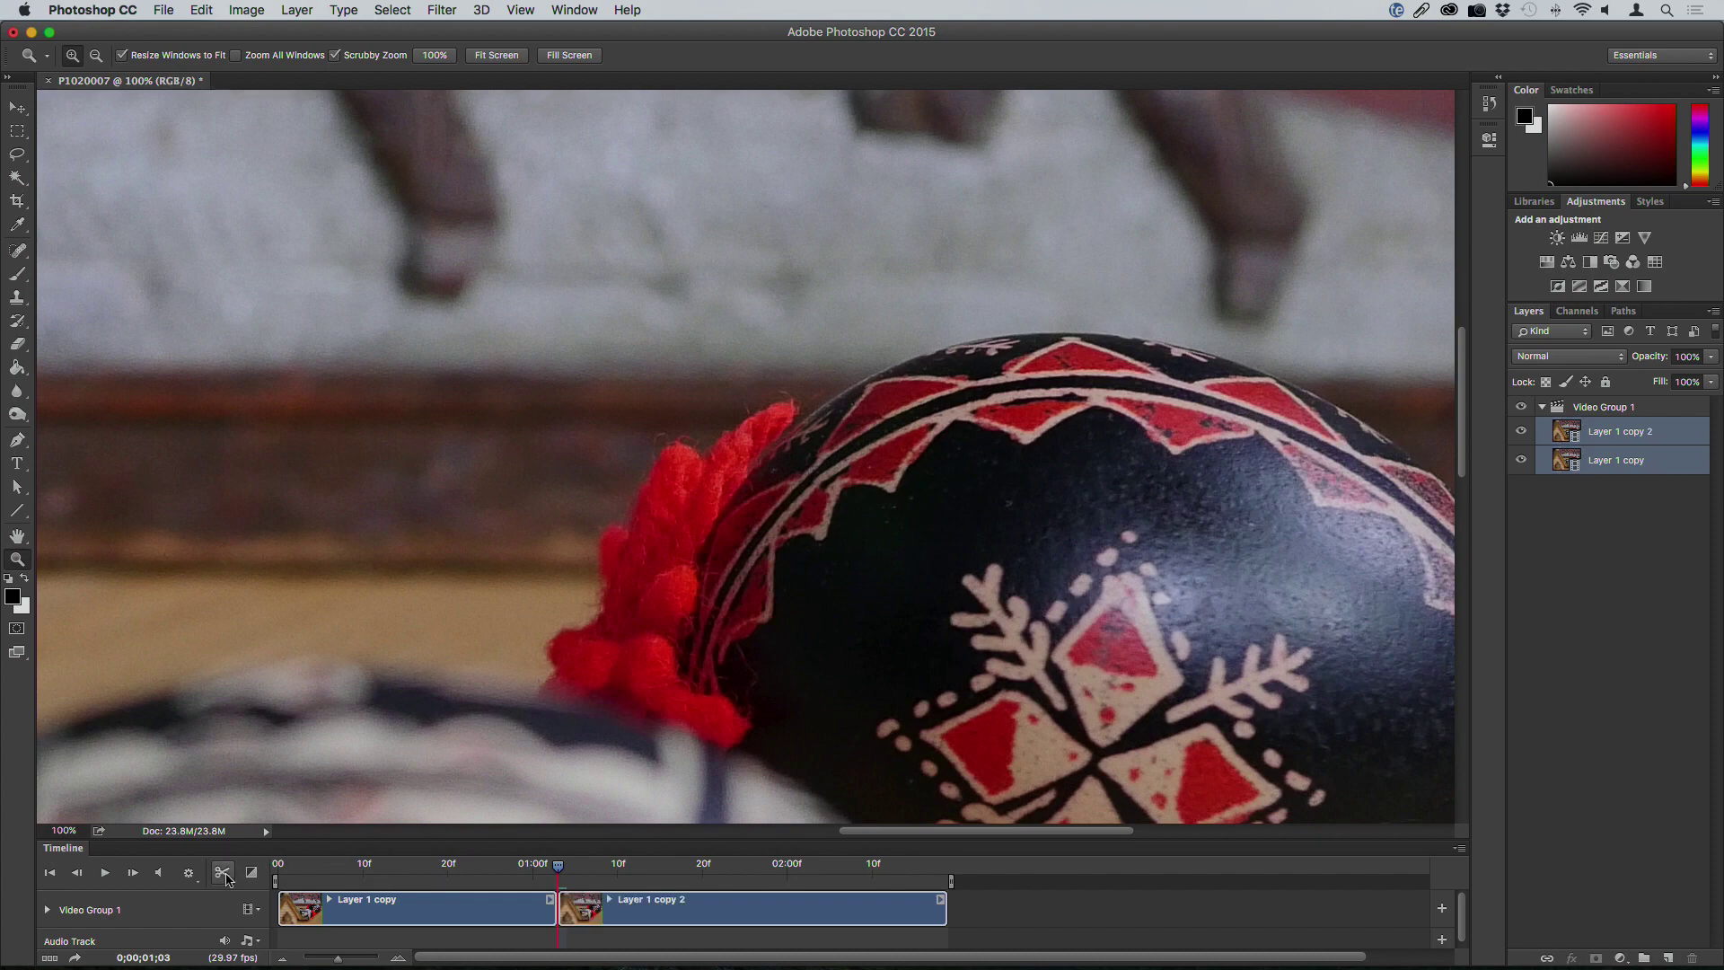
click(652, 916)
key(Delete)
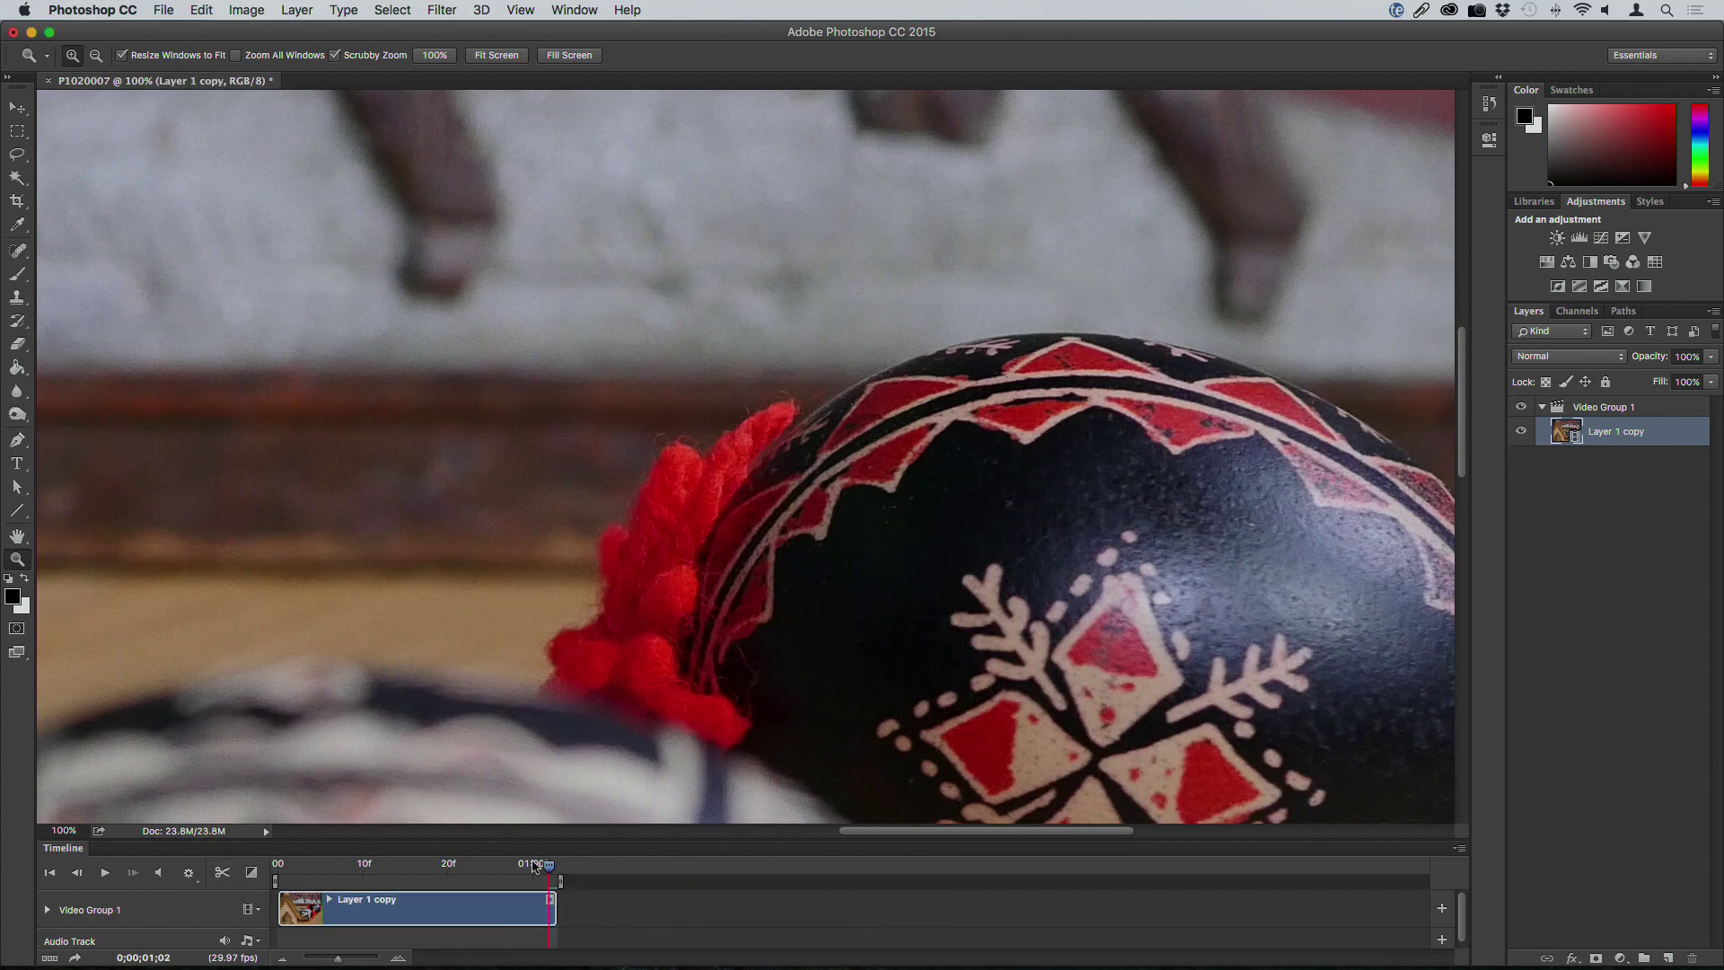
double_click(17, 536)
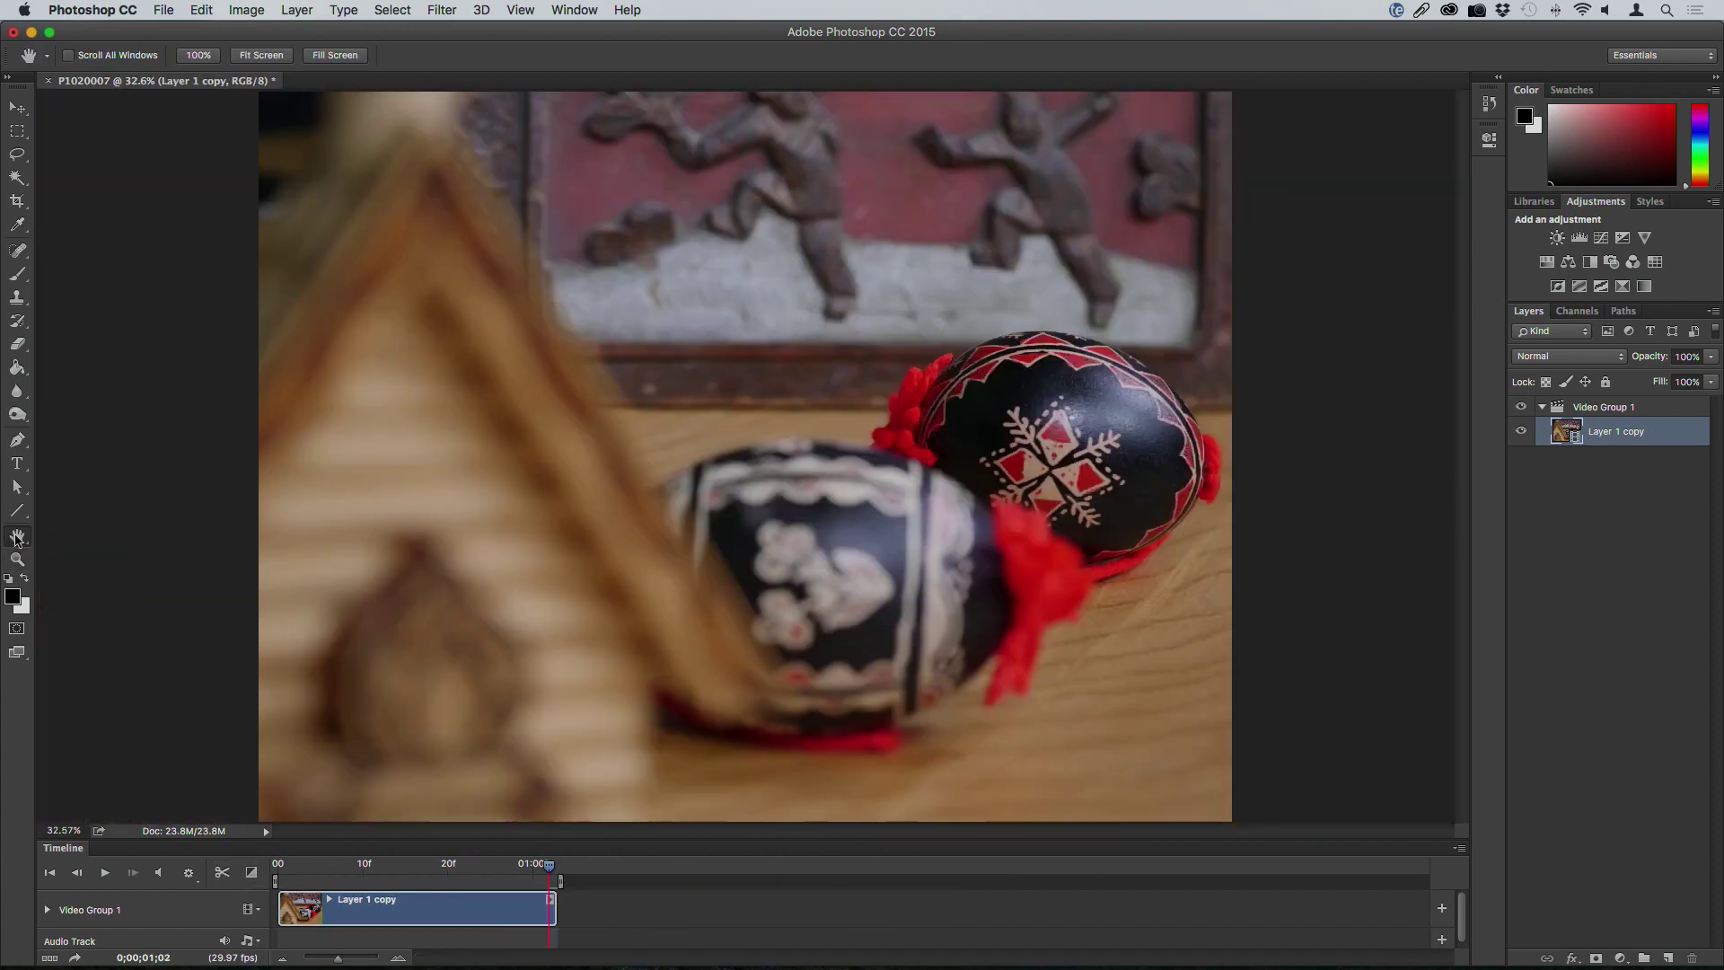
click(107, 873)
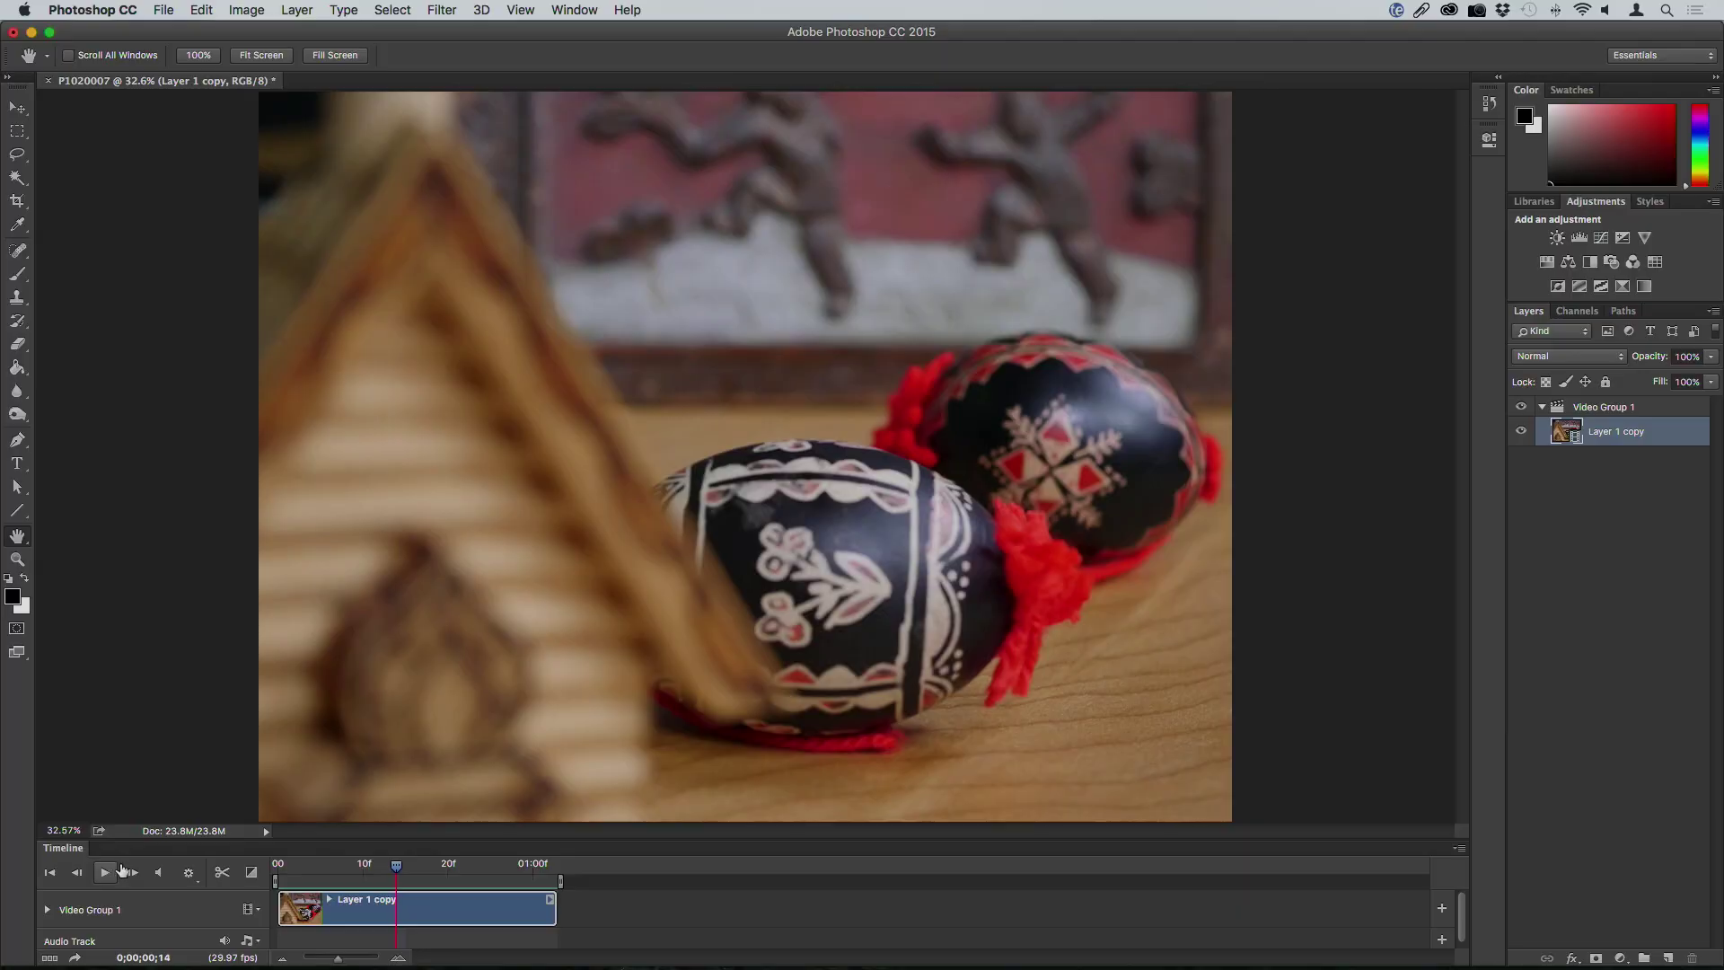
Render all frames as a JPEG Photoshop Image Sequence into a new Stackers subfolder.
click(165, 11)
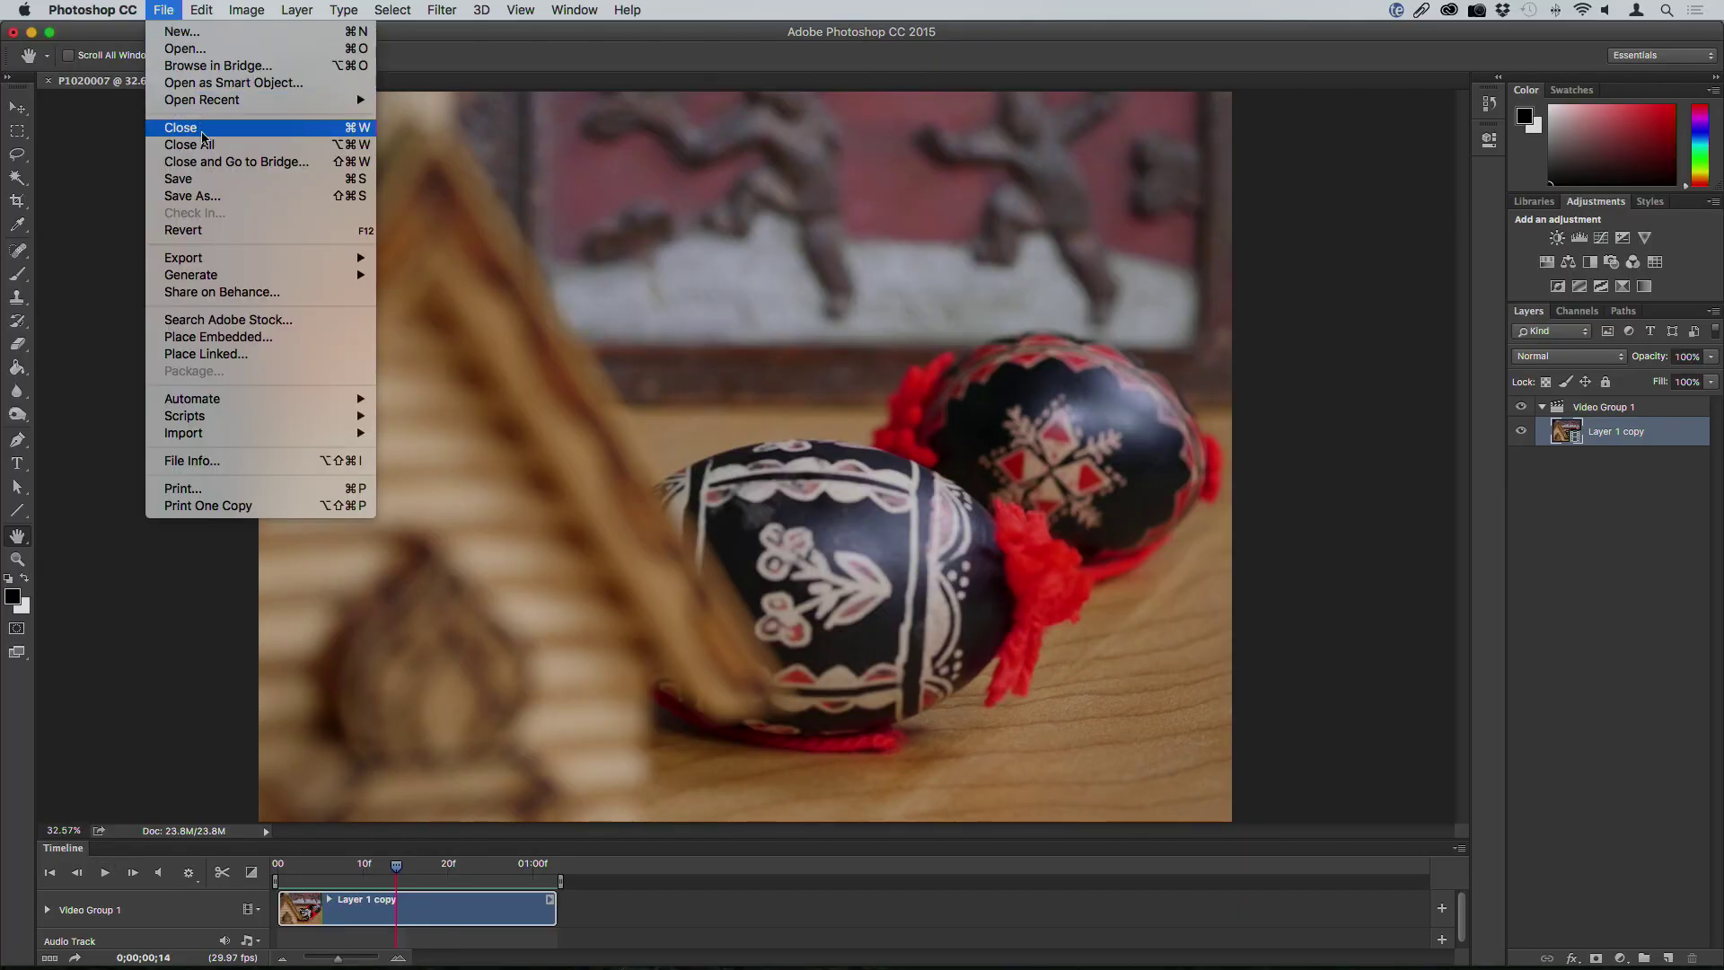
mouse_move(243, 258)
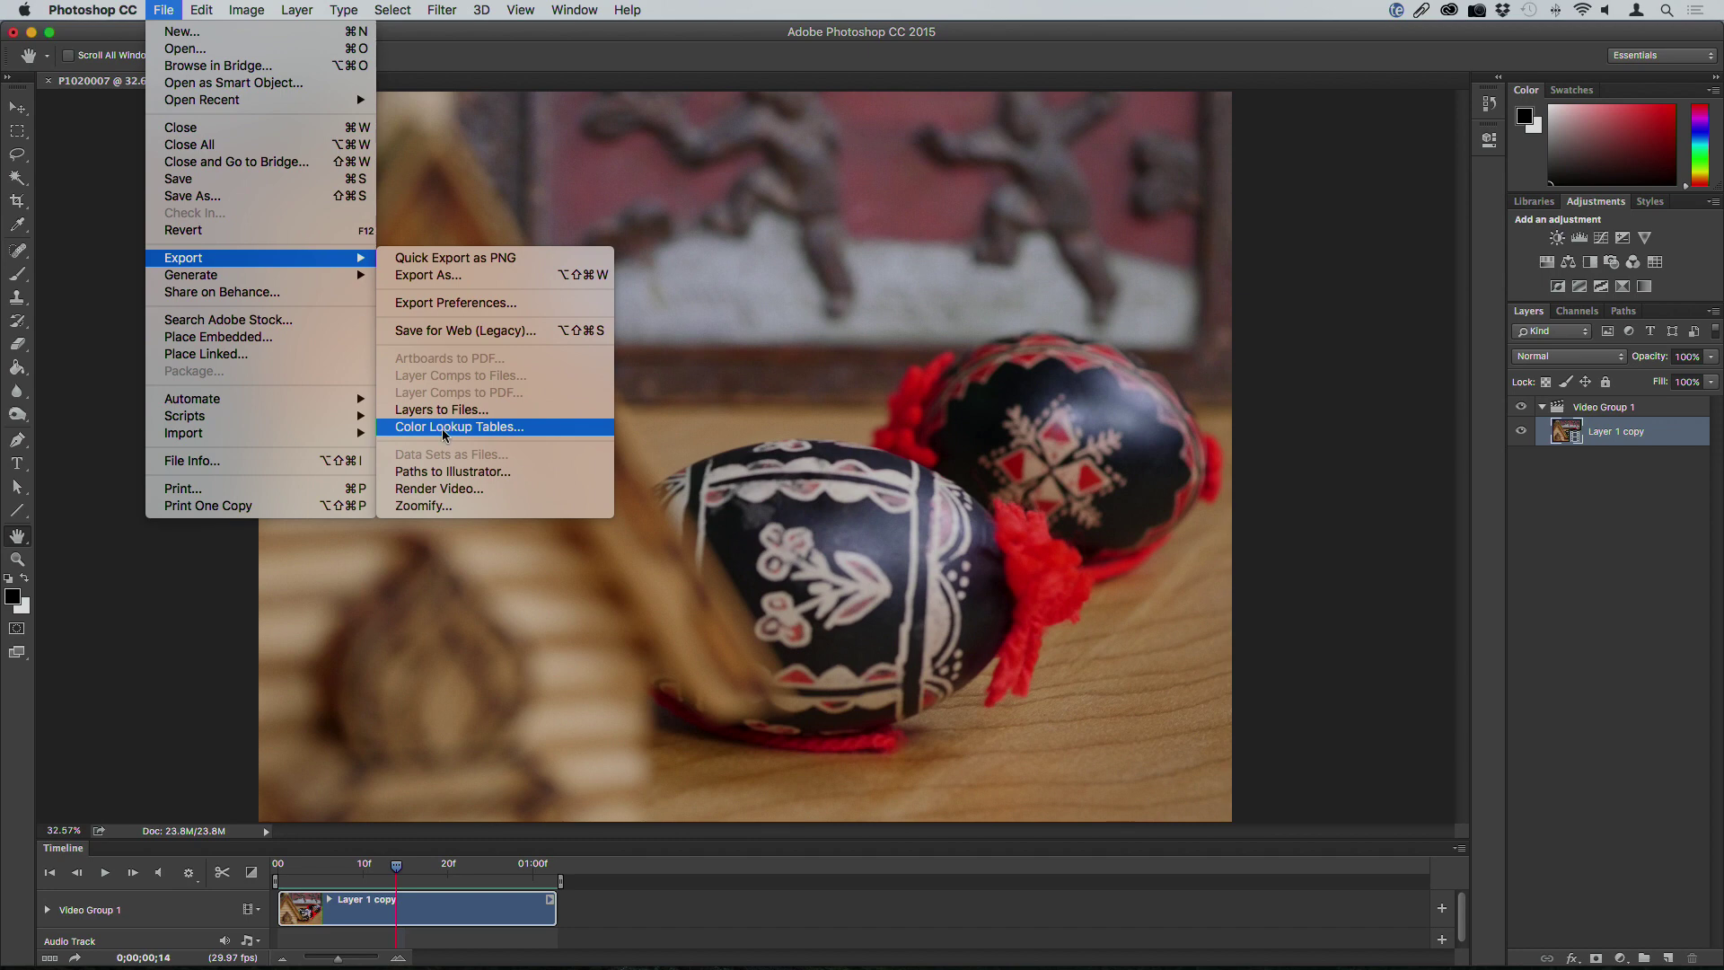
click(439, 488)
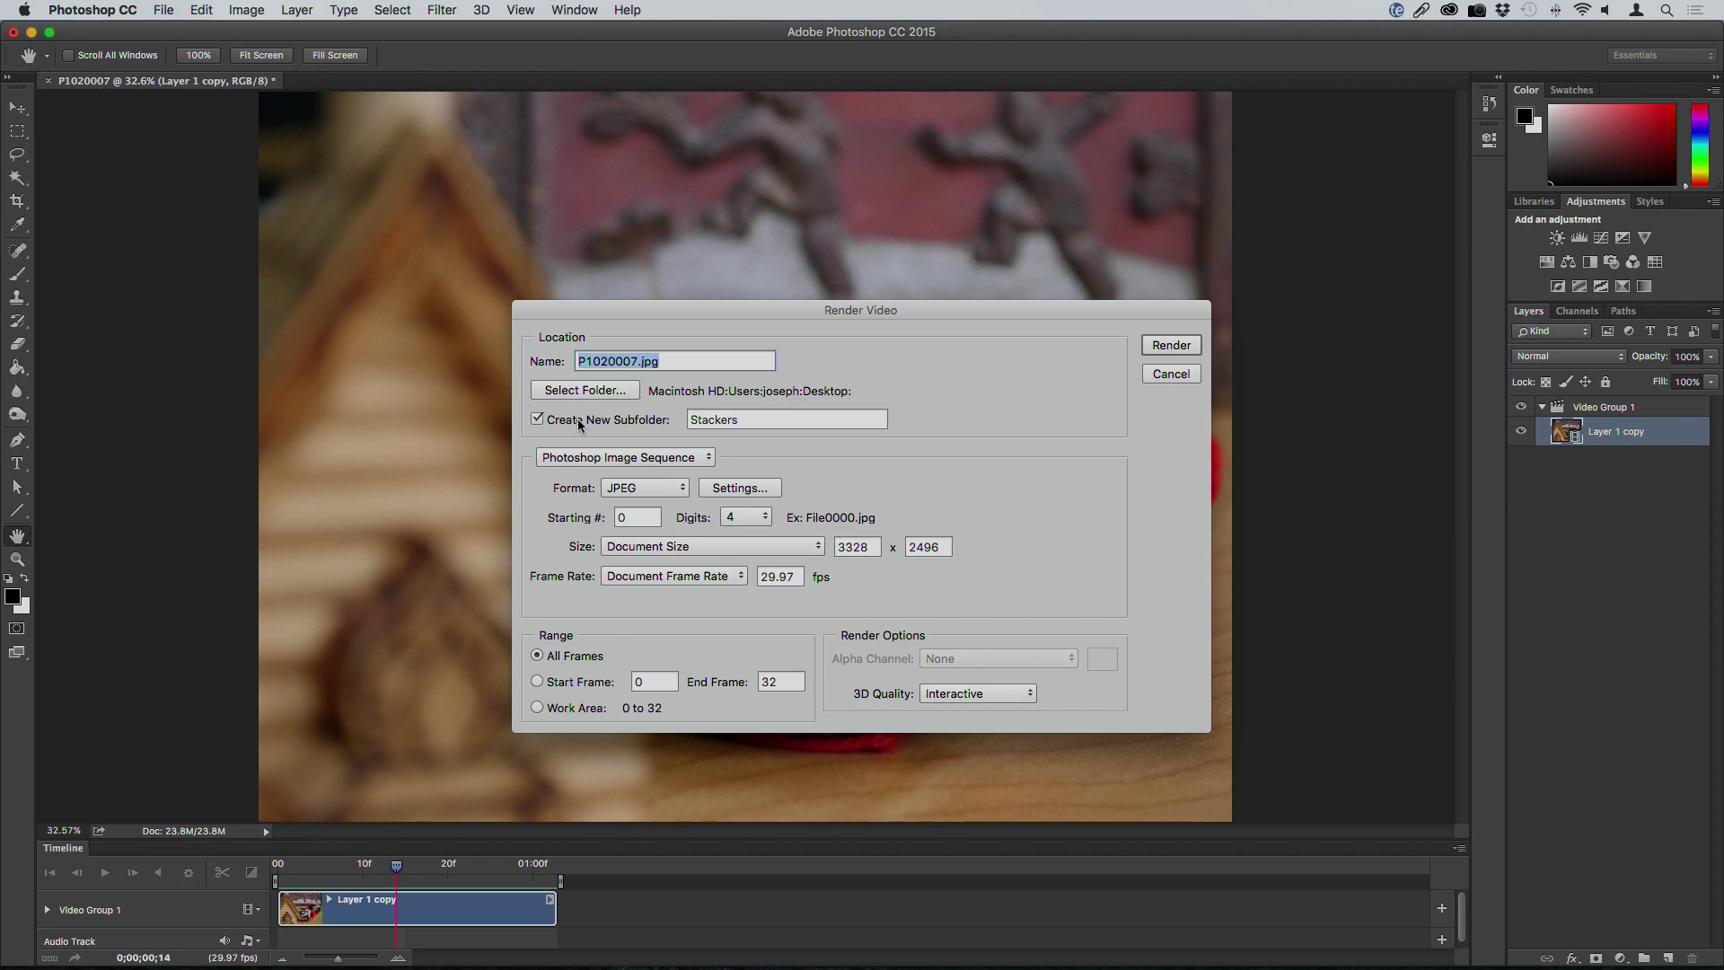
double_click(745, 420)
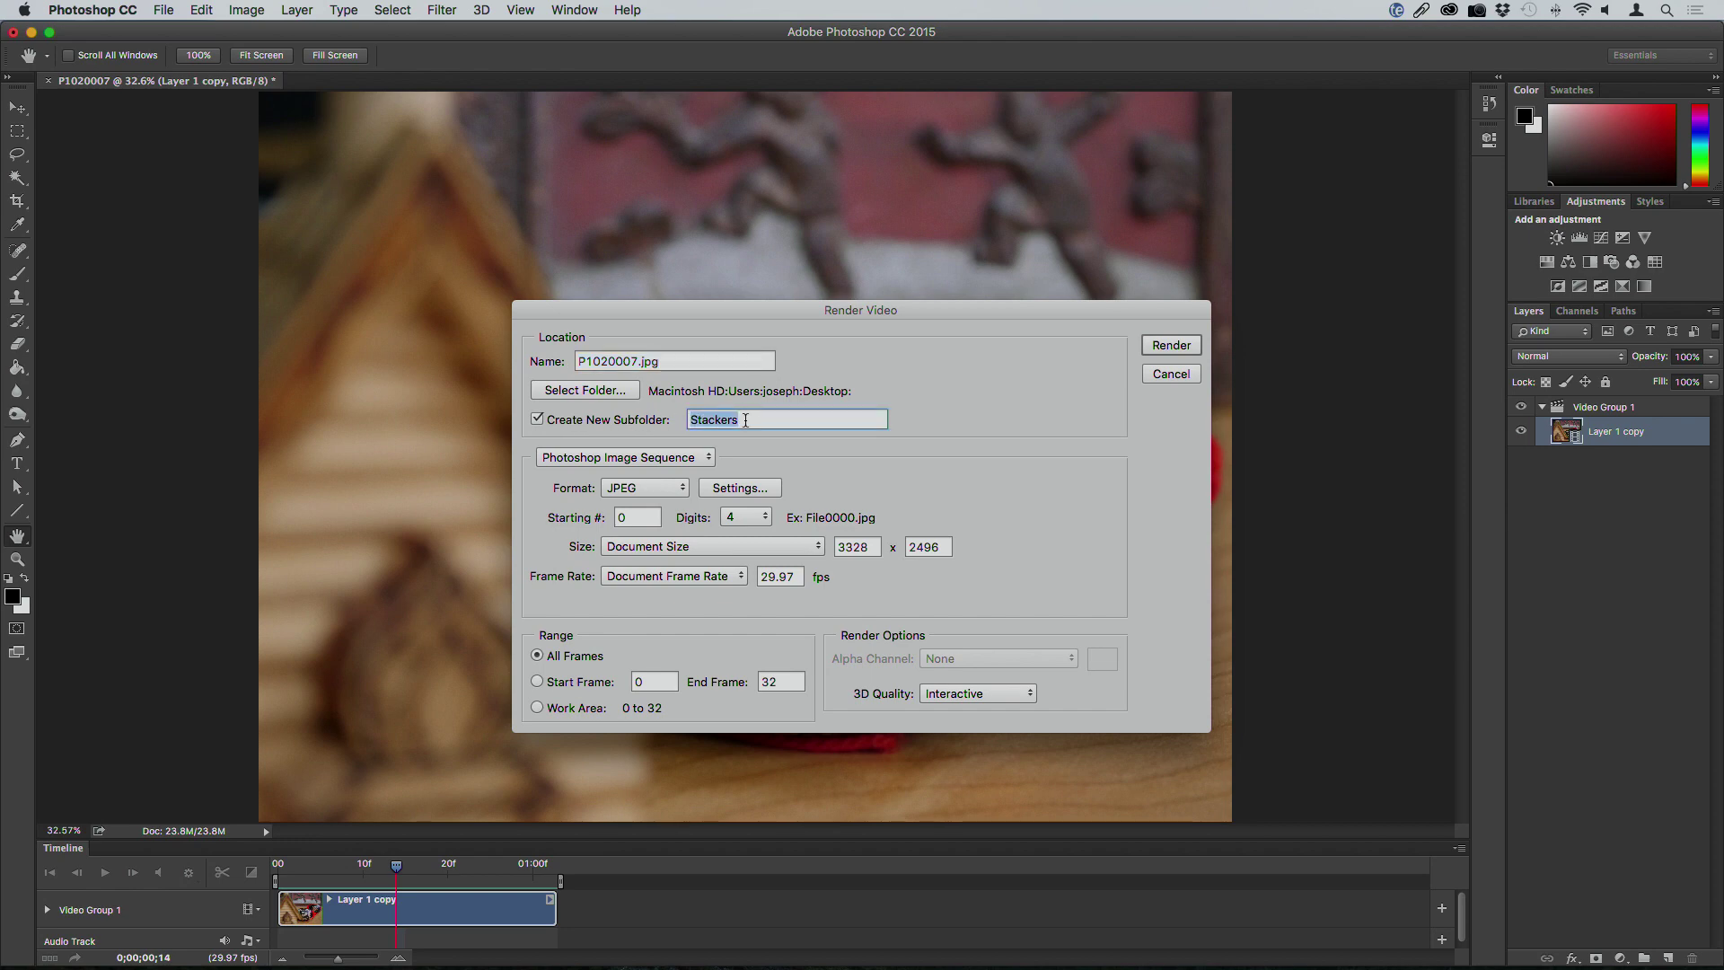
click(684, 493)
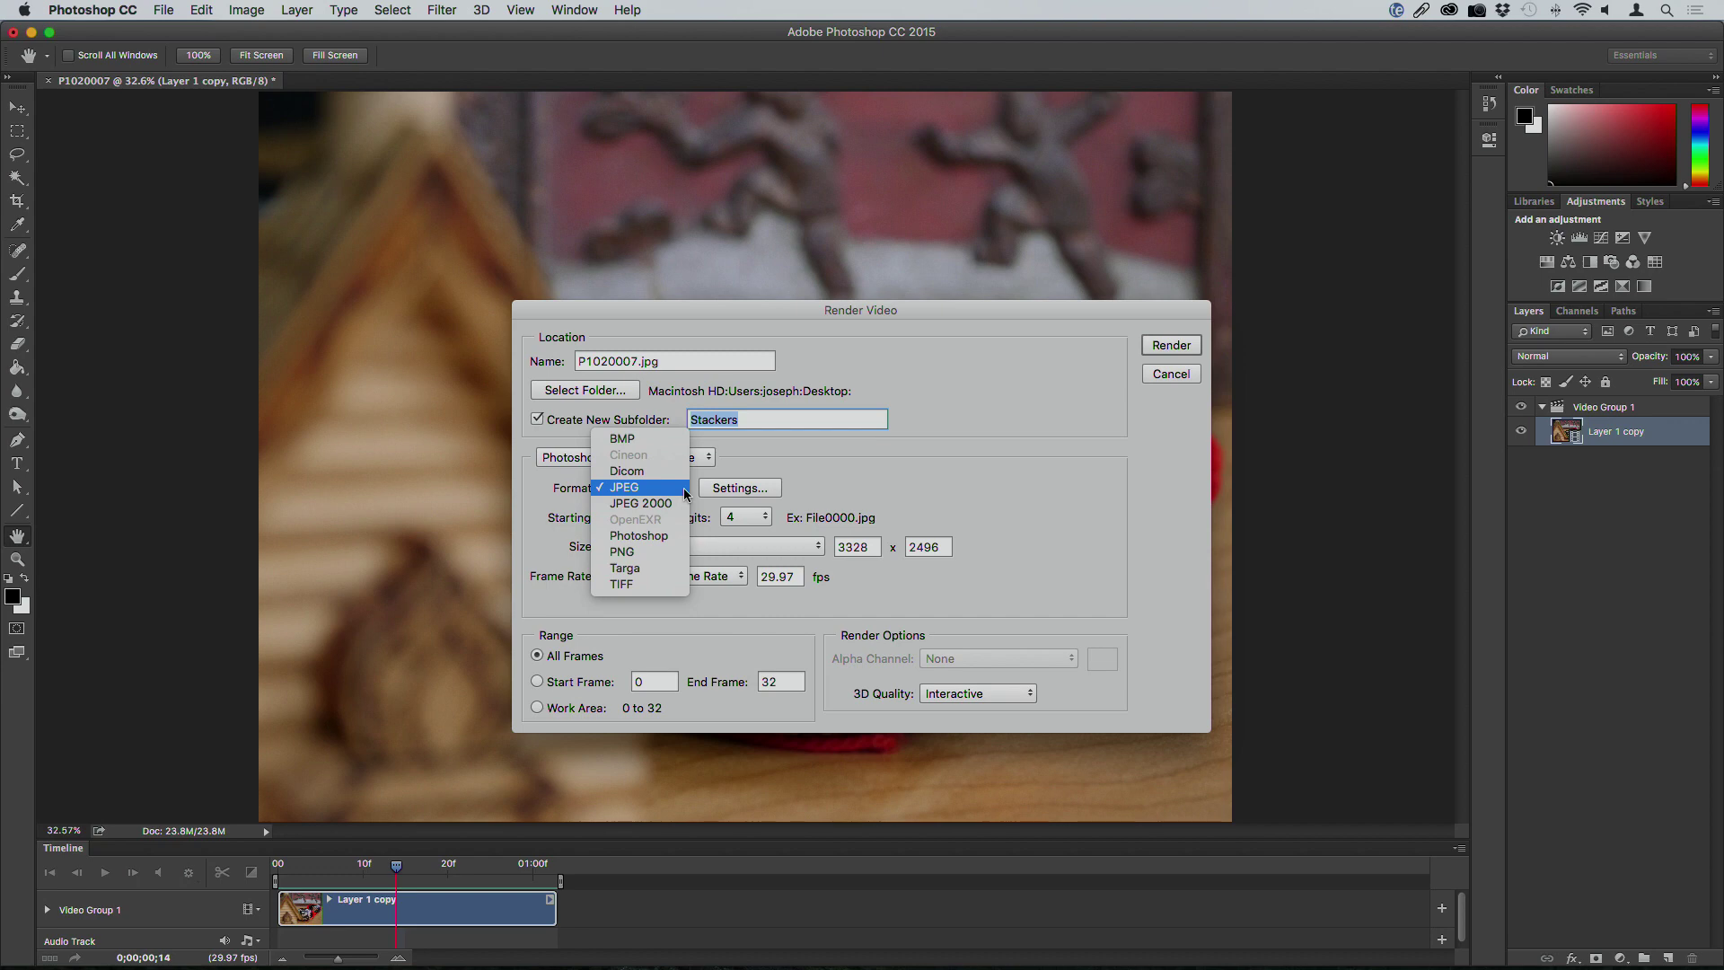
click(684, 493)
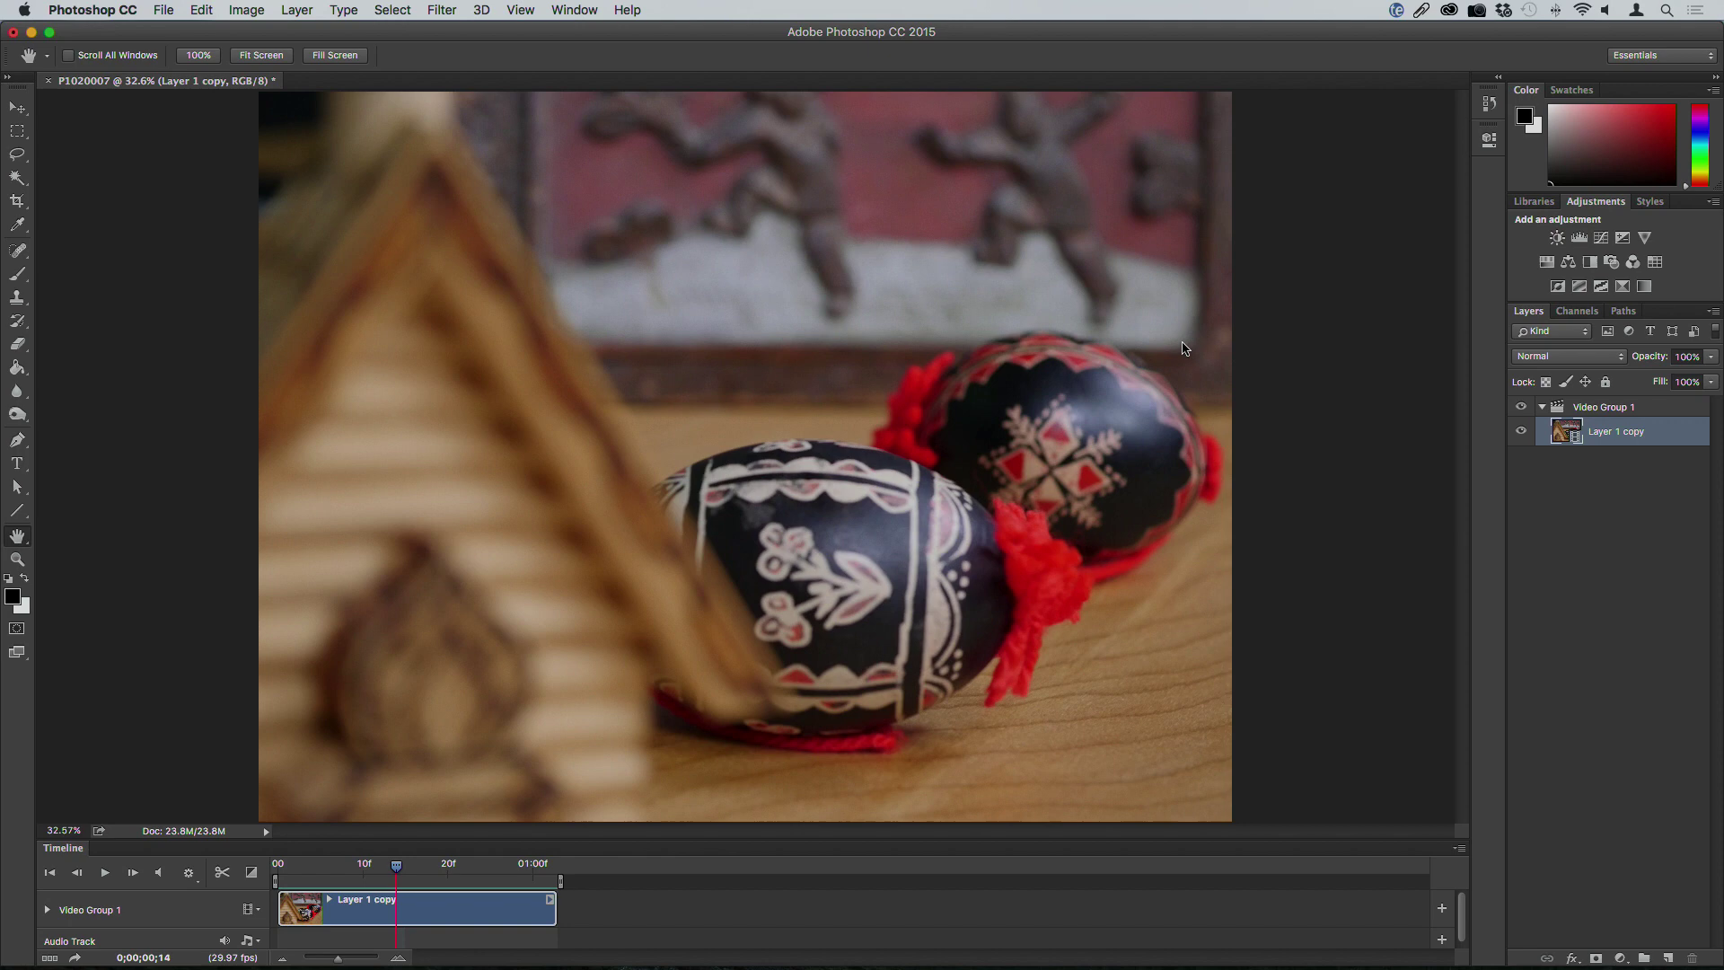
click(162, 9)
Photomerge all JPEGs from the Stackers folder into layers with Blend Images Together off.
mouse_move(261, 396)
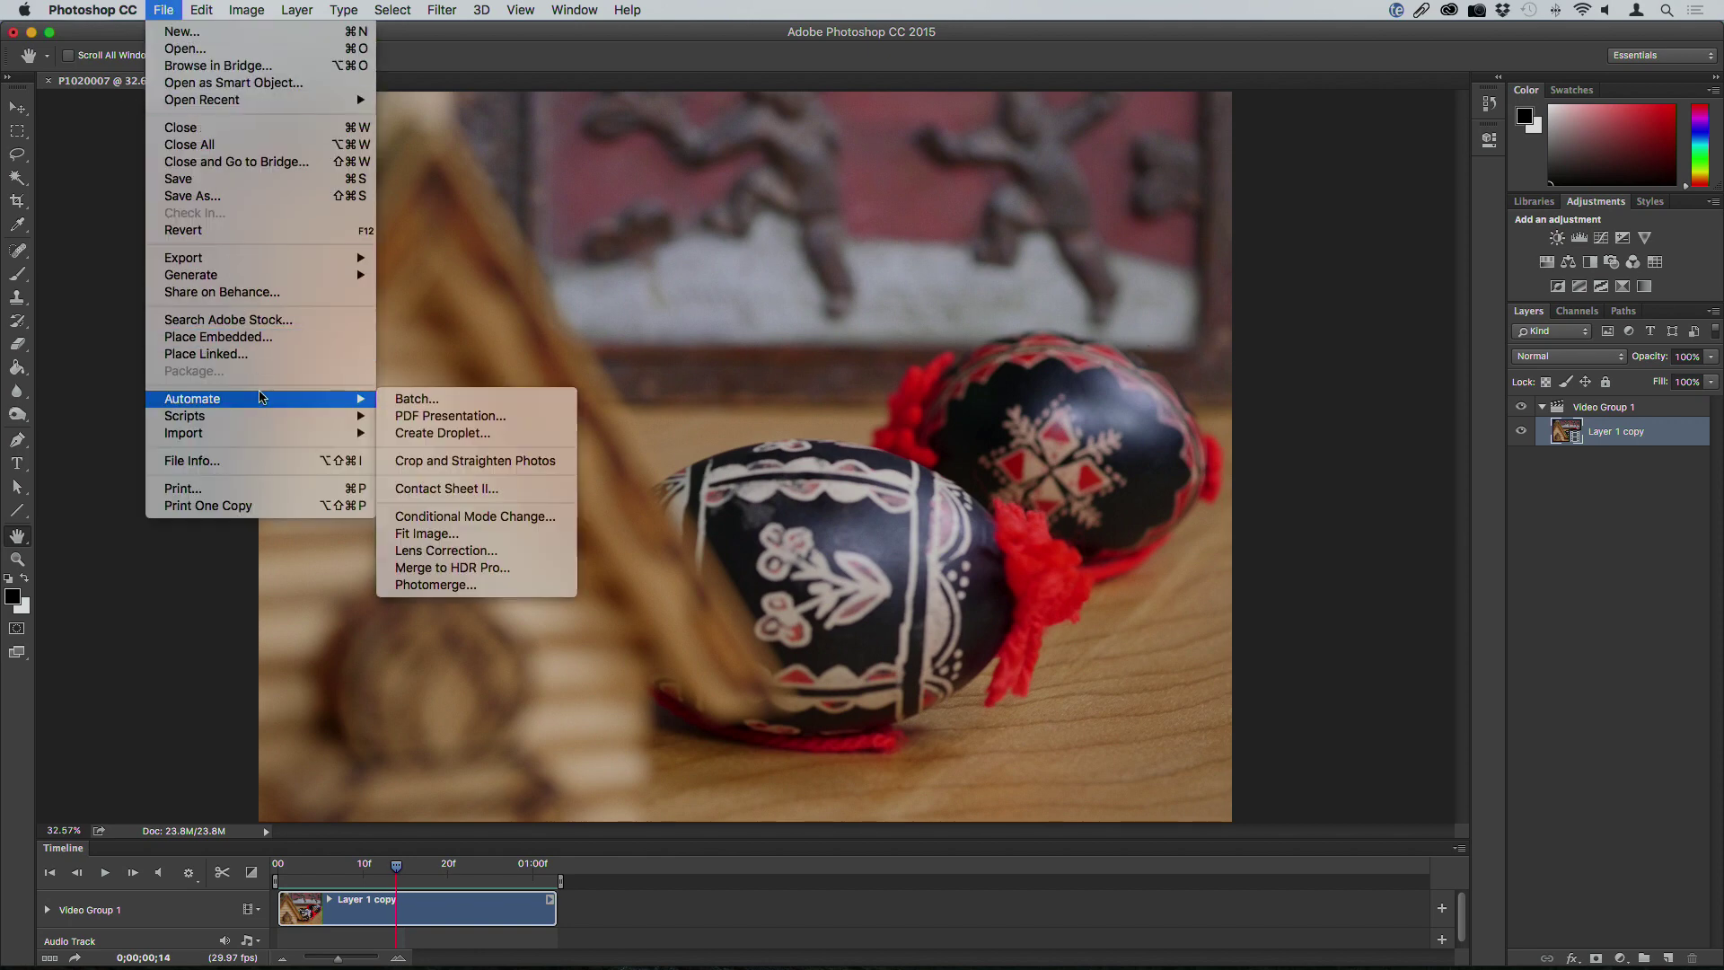
click(472, 584)
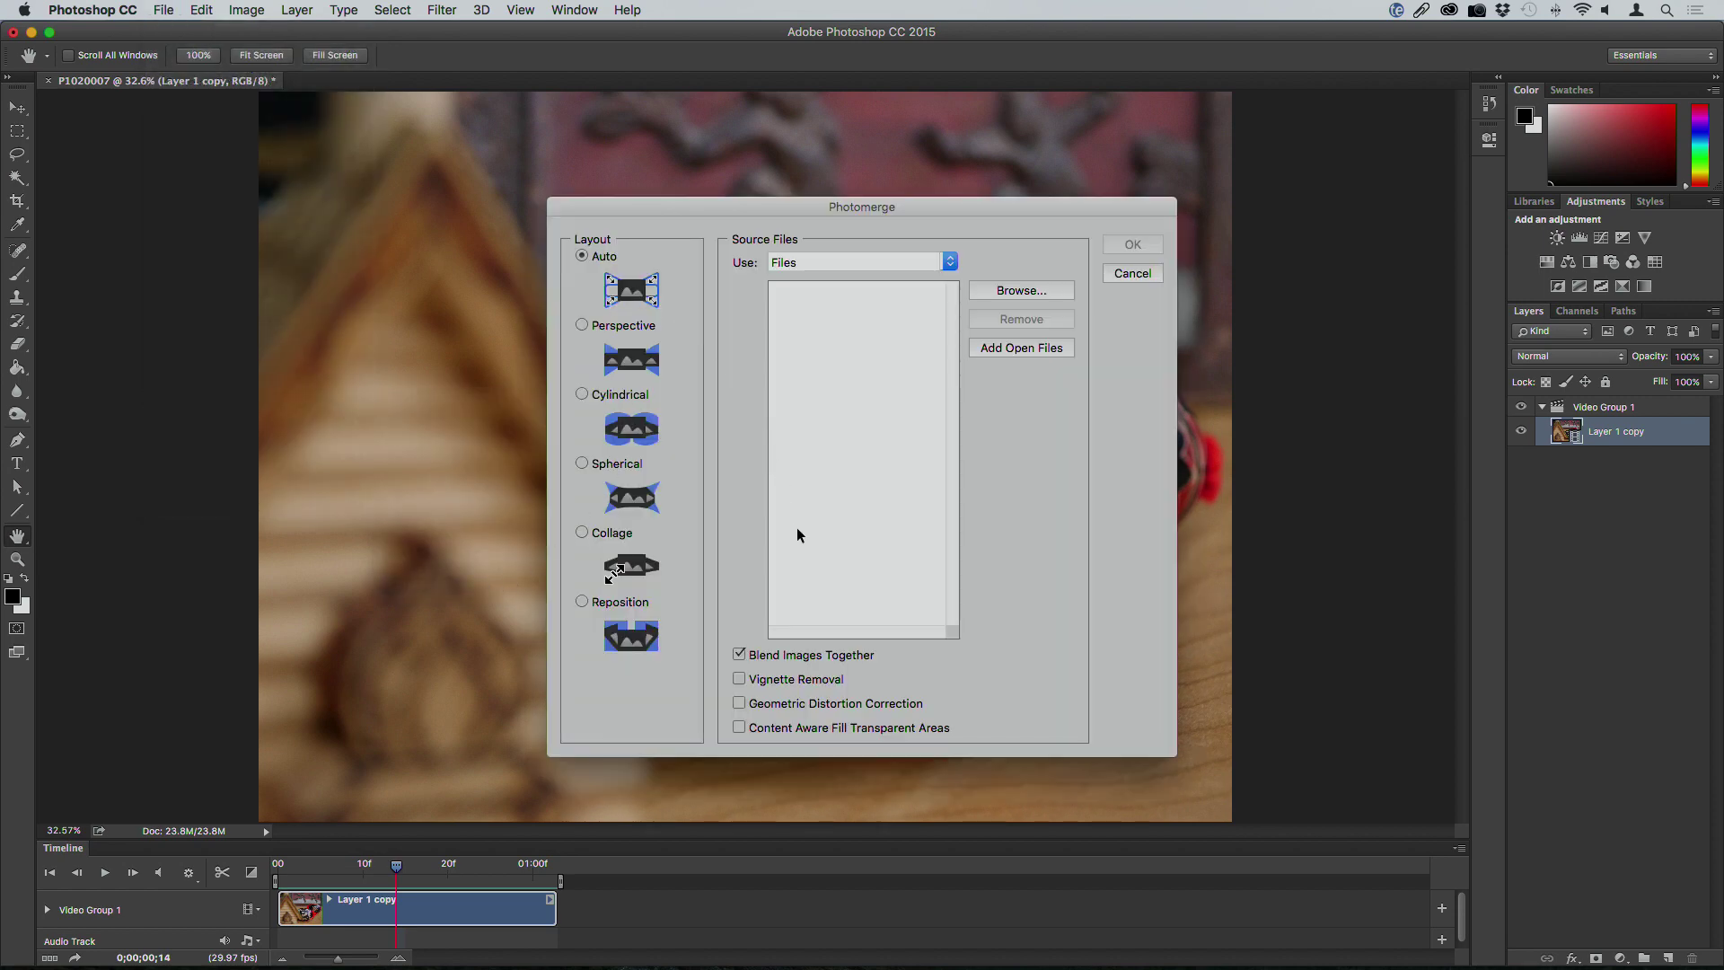
click(791, 655)
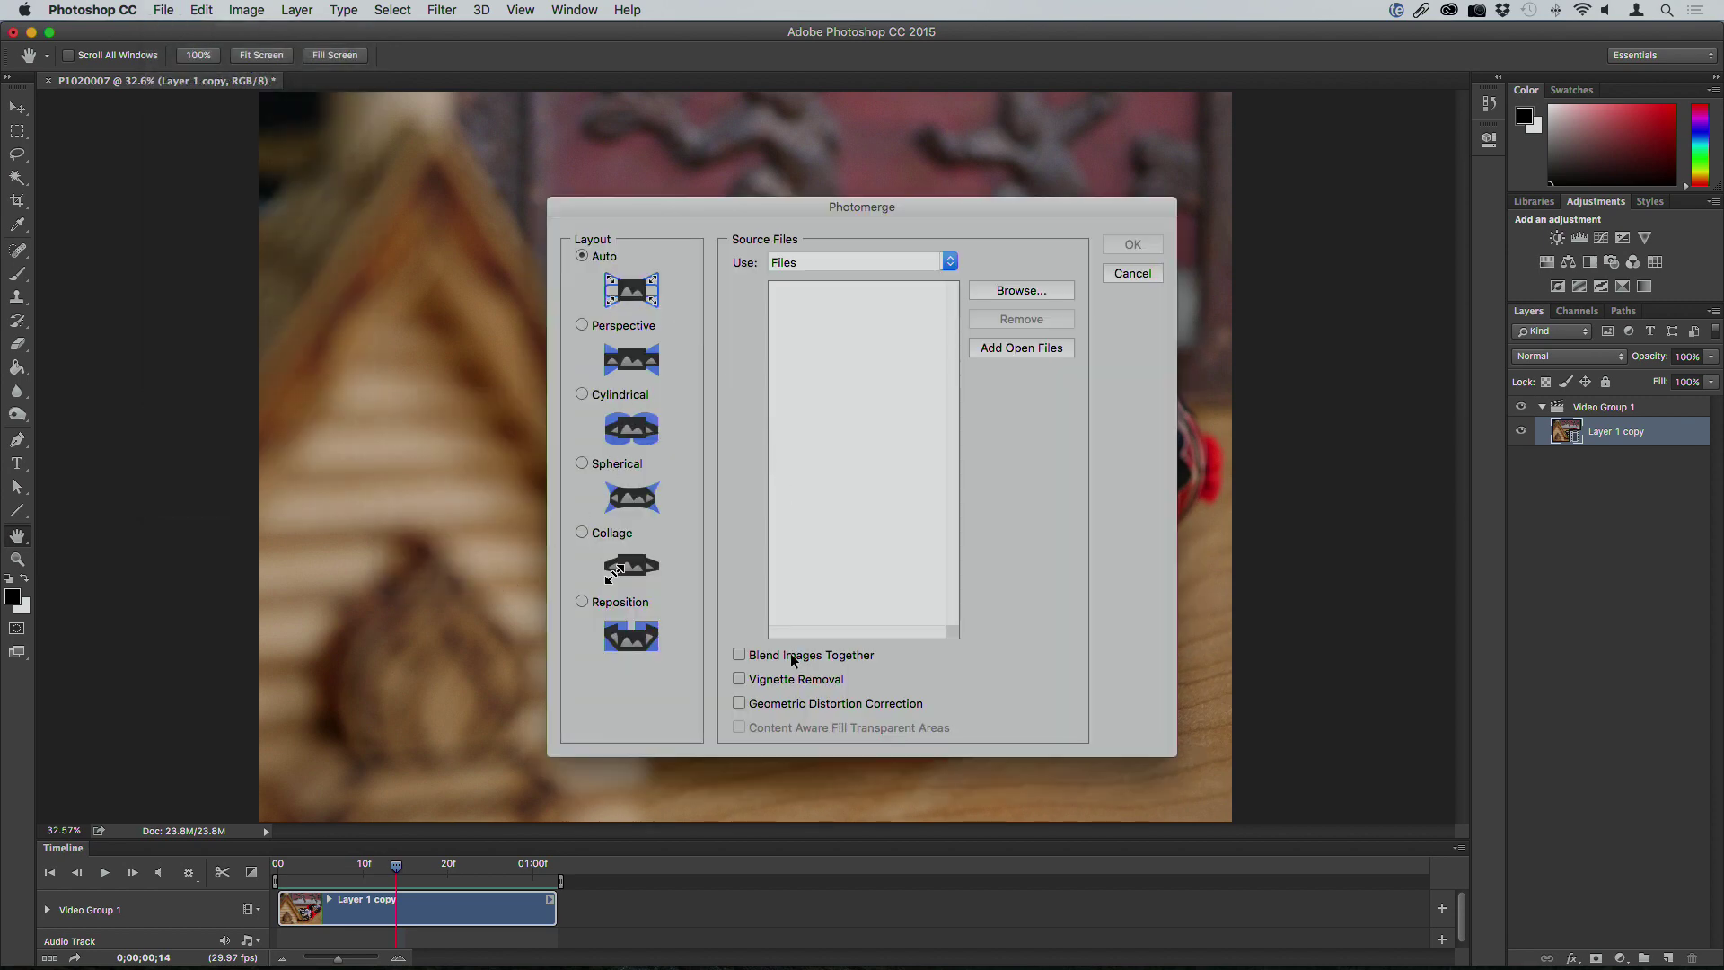
click(1006, 289)
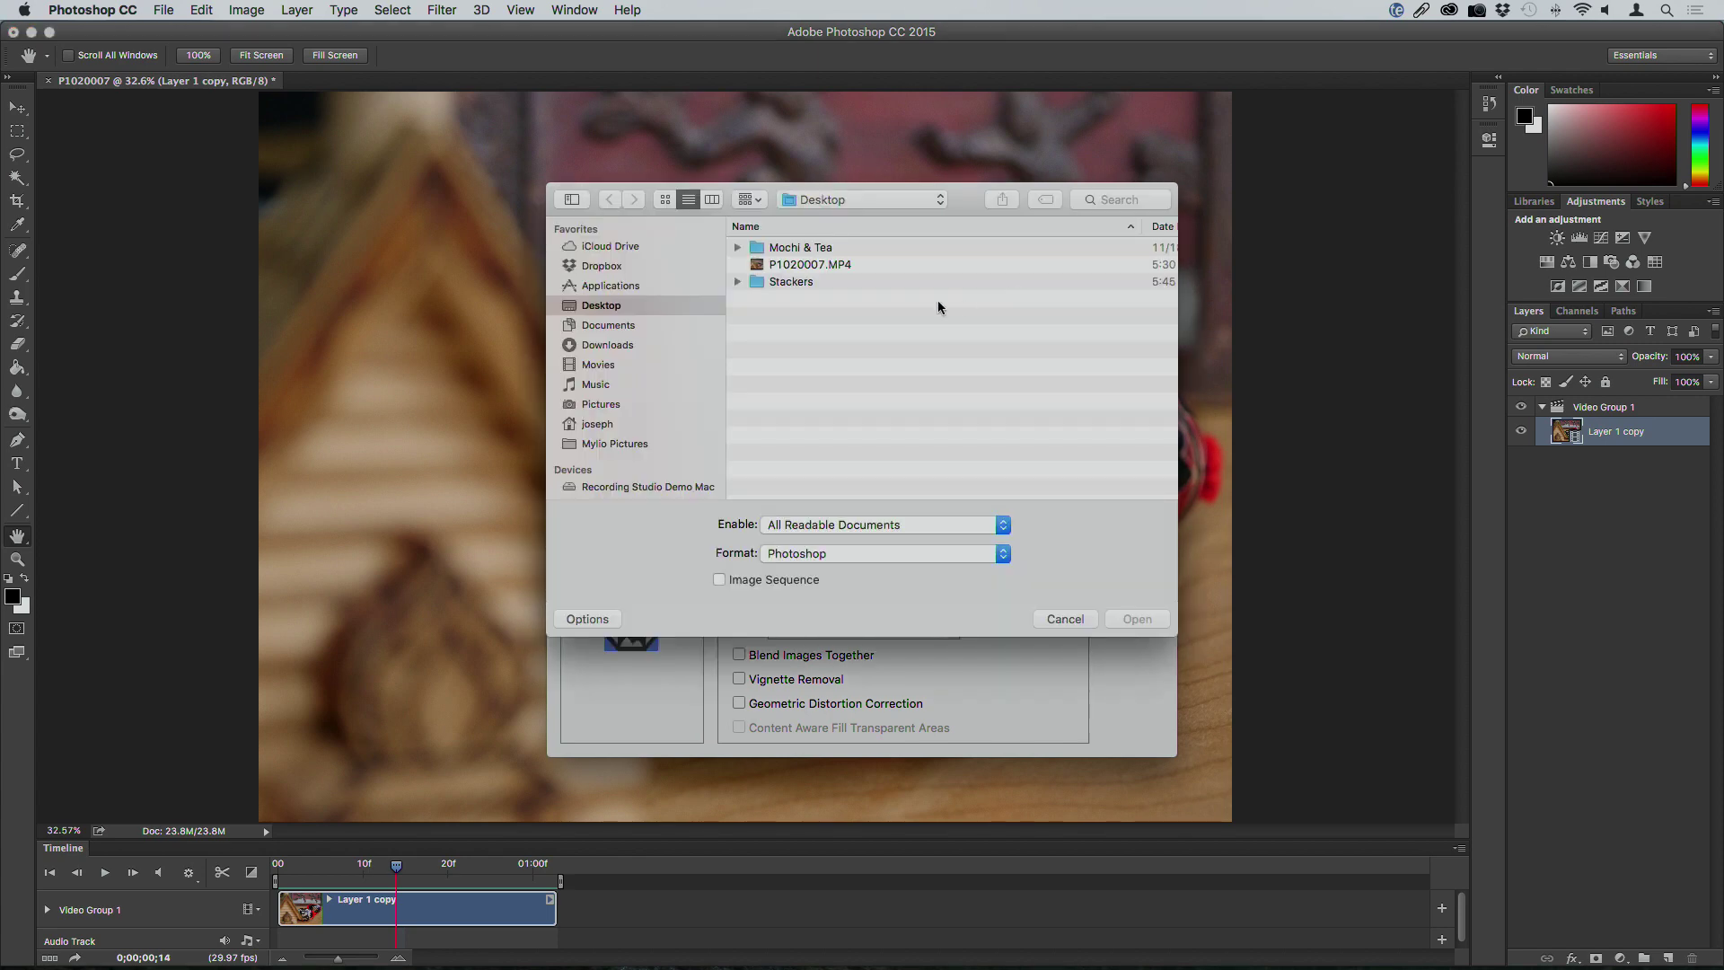
double_click(814, 280)
click(844, 249)
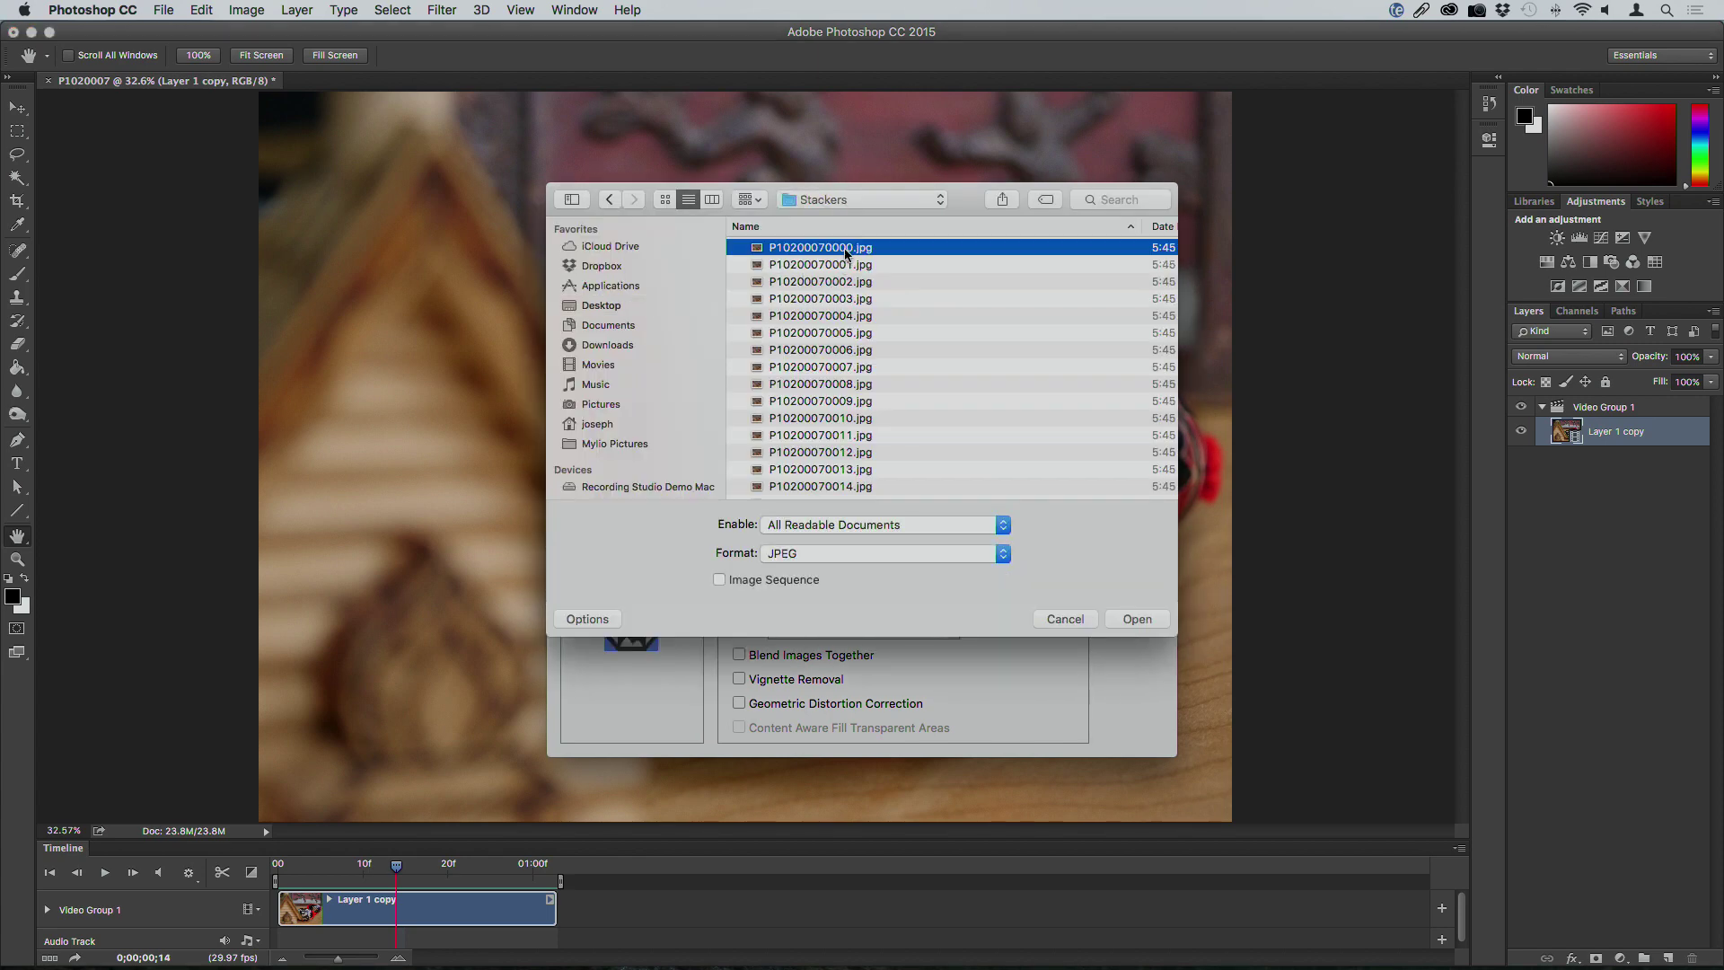
key(super+a)
click(1166, 619)
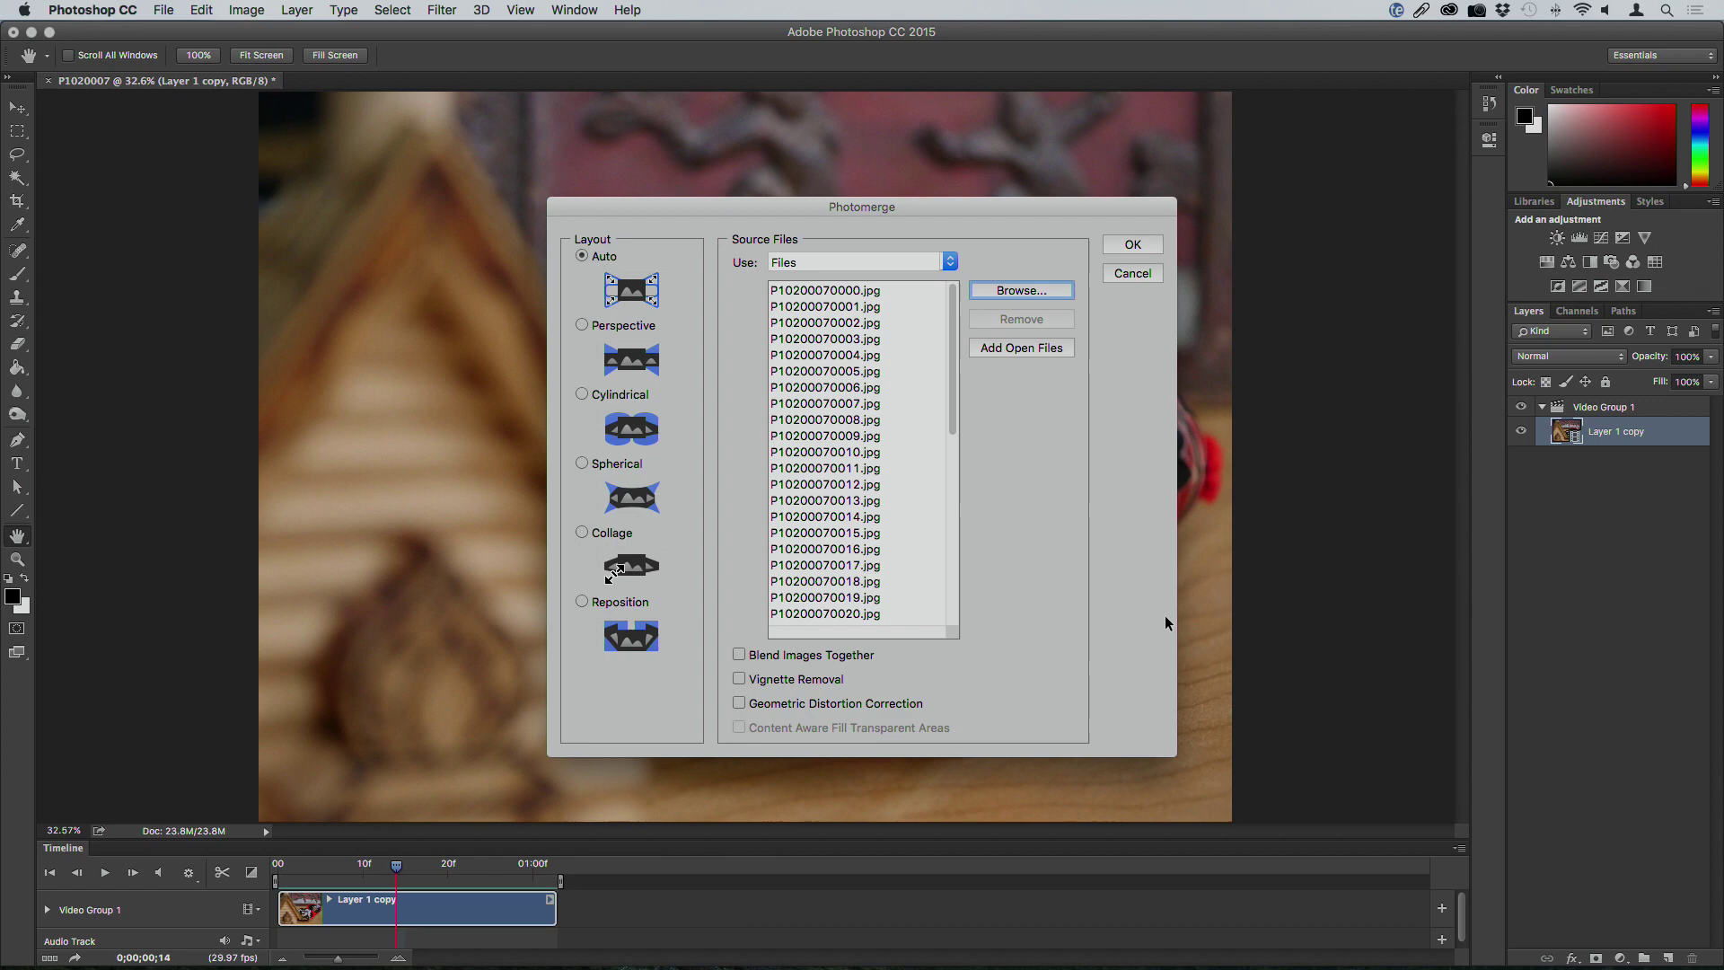
click(1153, 241)
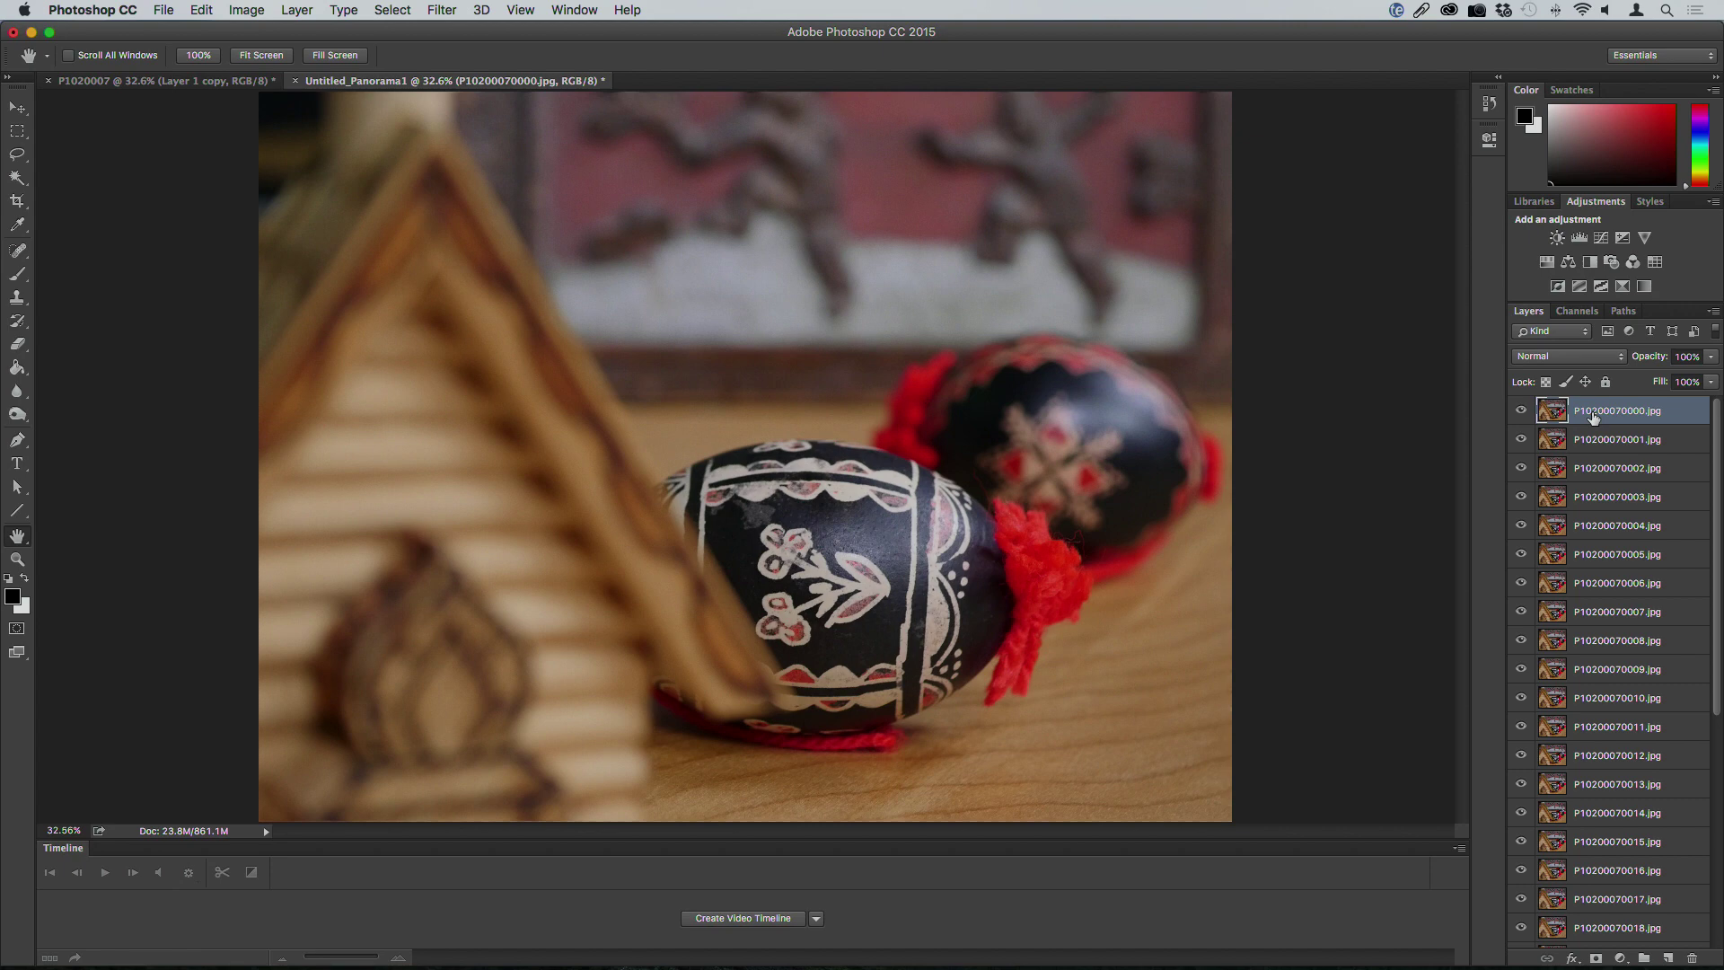
Select the whole range of egg frame layers in the Layers panel.
drag(1717, 425, 1713, 713)
shift+click(1632, 933)
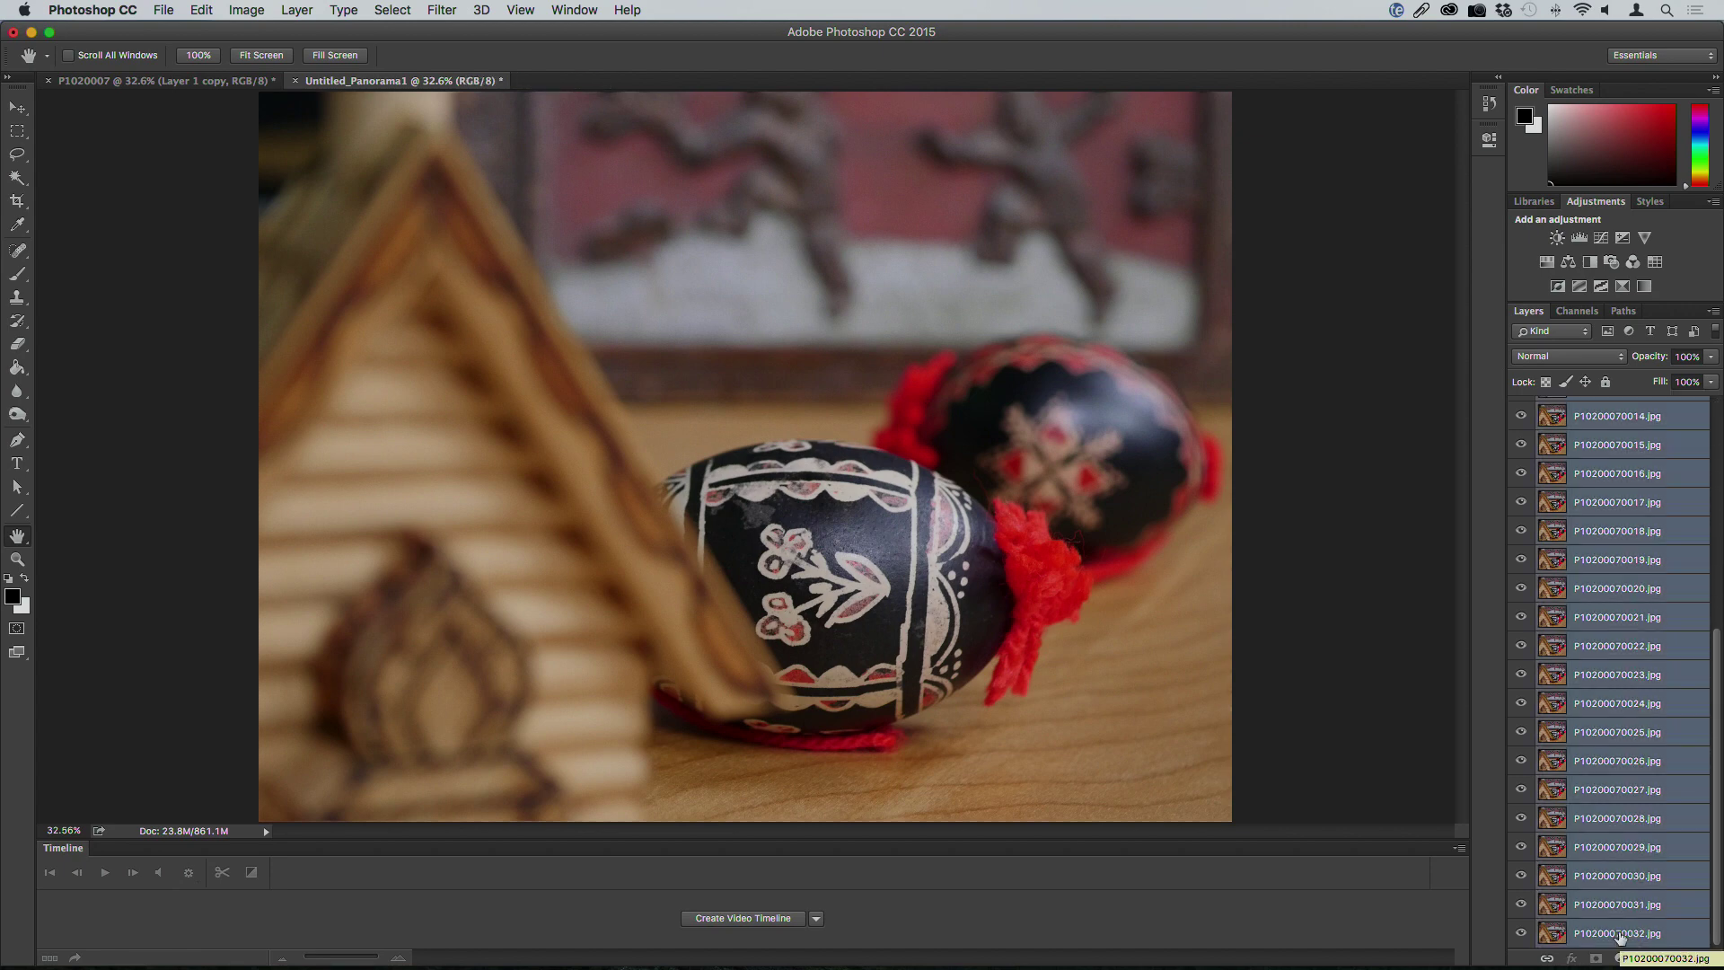
click(192, 9)
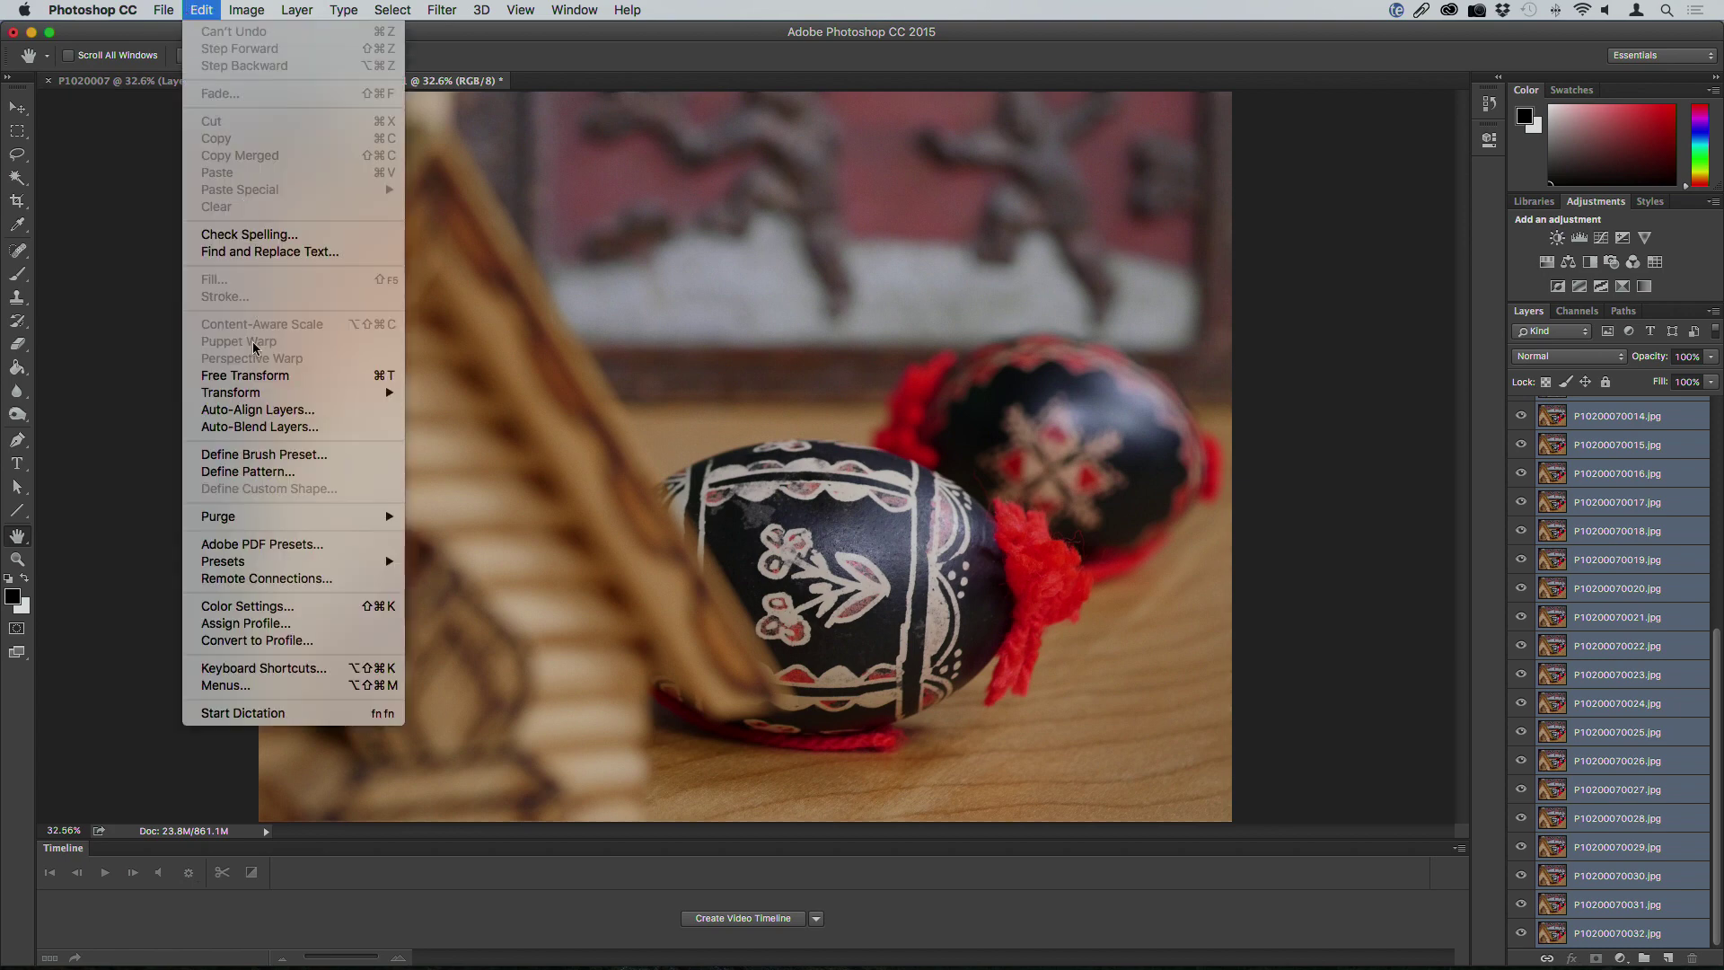
Auto-Blend the egg layers using Stack Images with Seamless Tones and Colors.
click(259, 427)
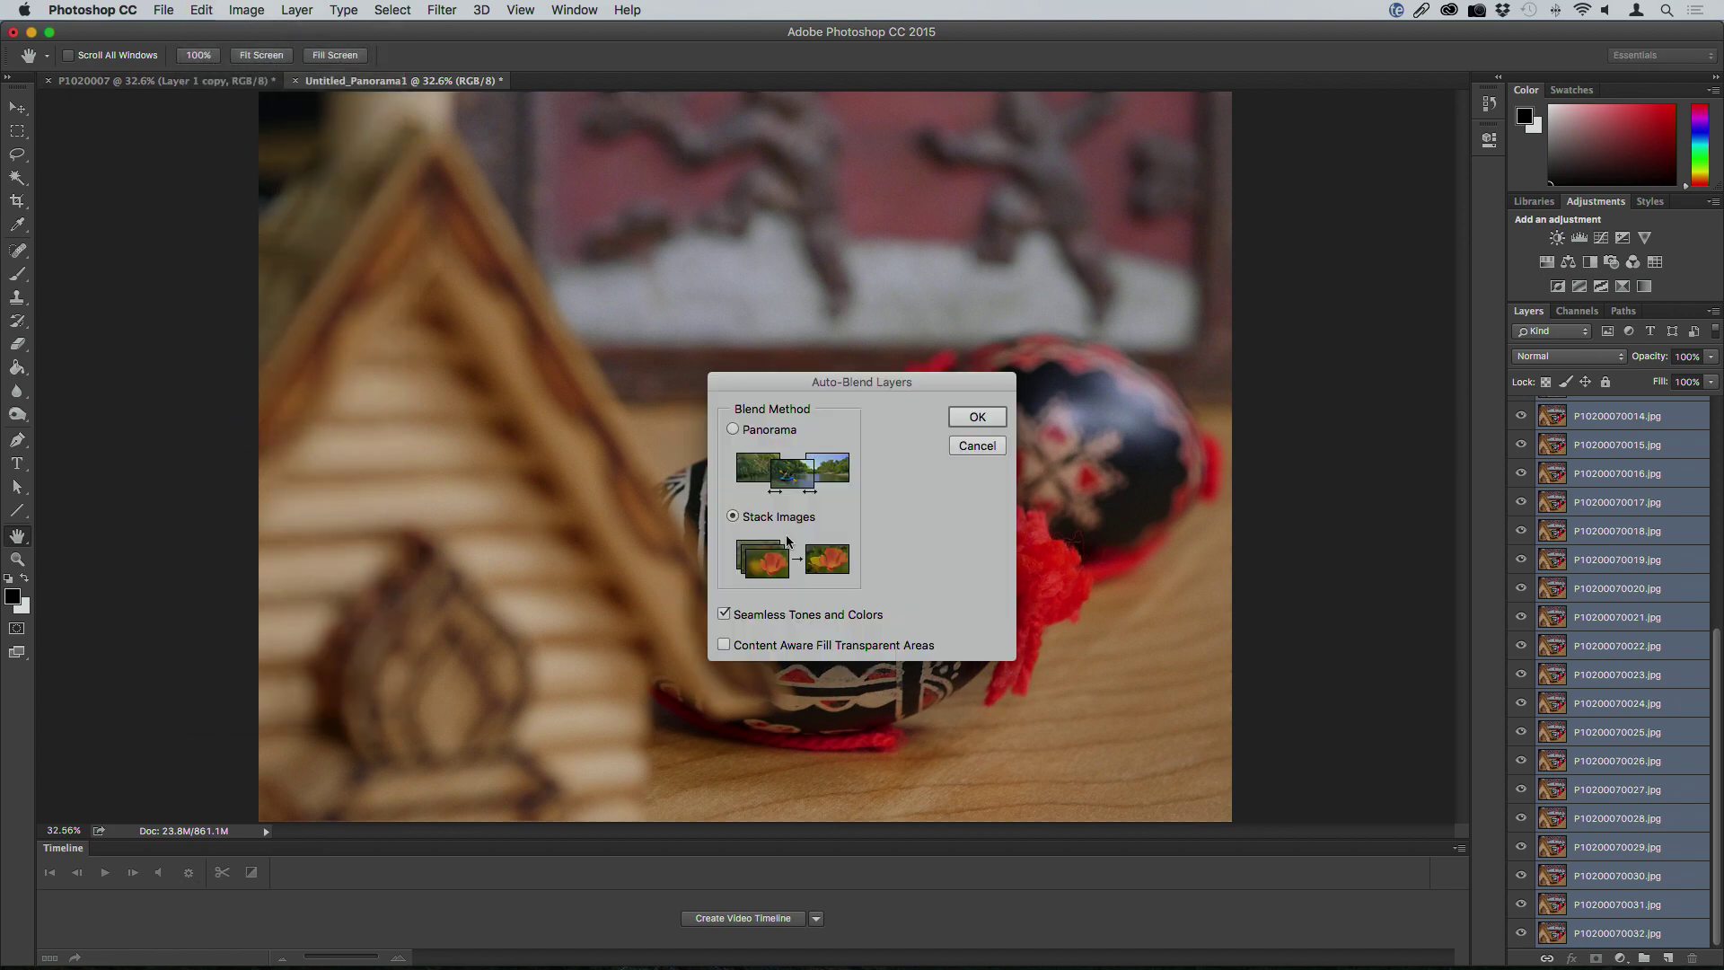
click(984, 424)
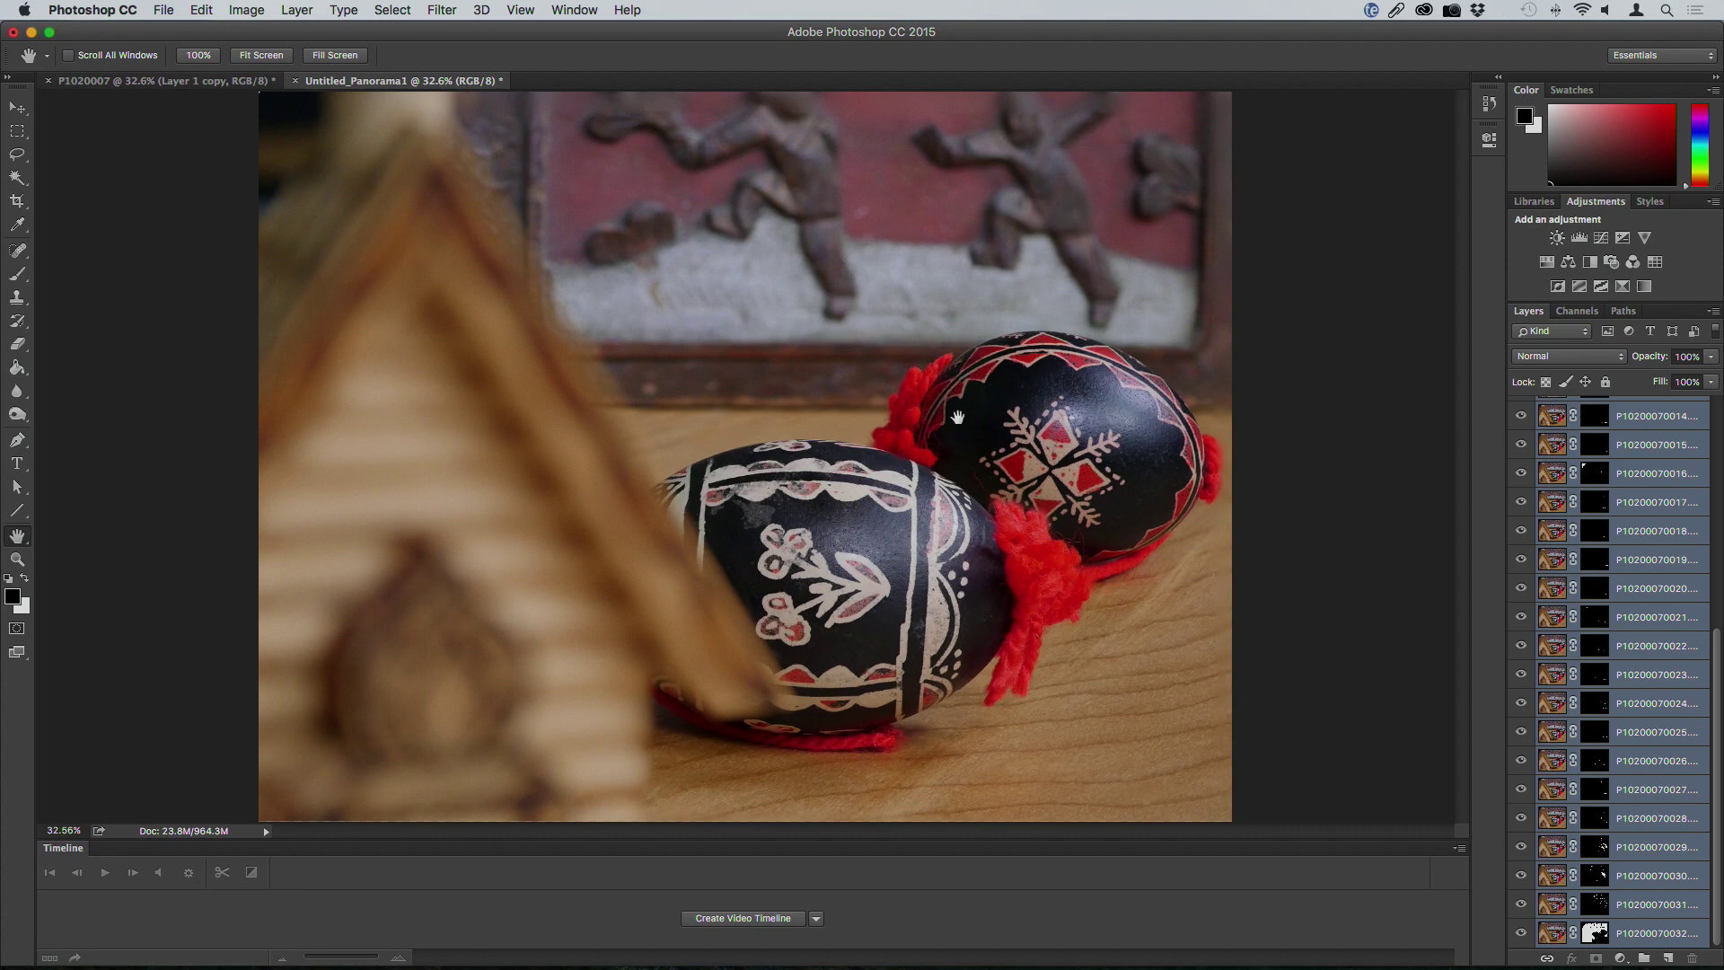
click(163, 10)
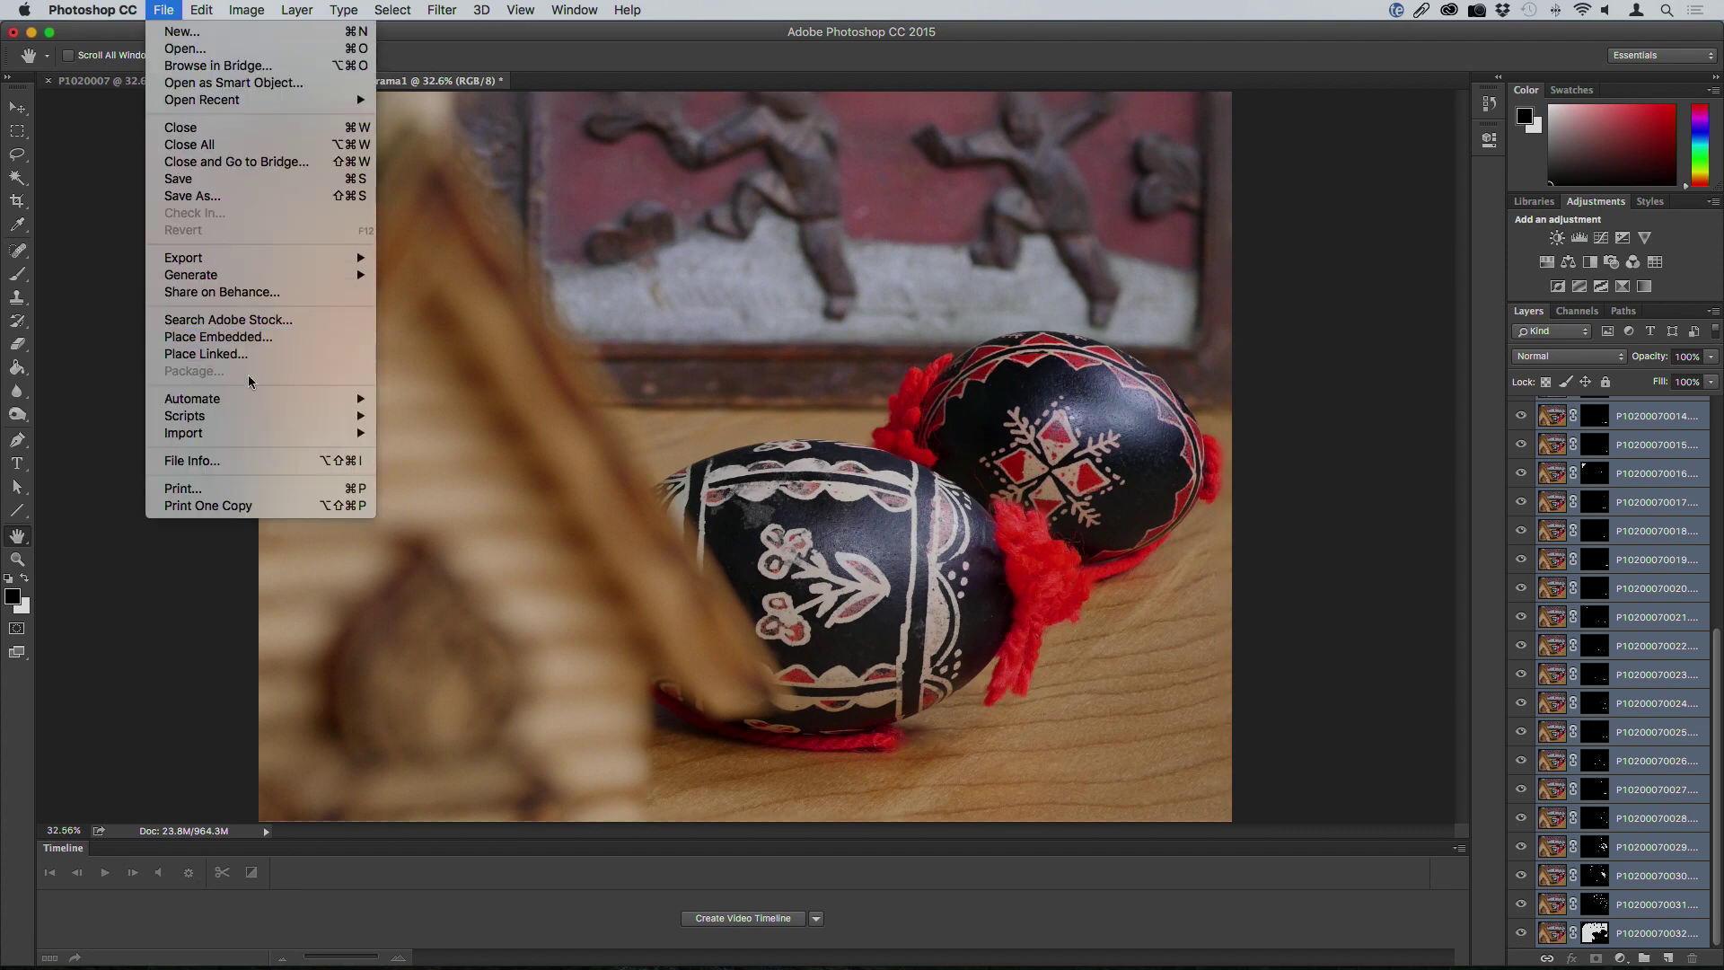
Photomerge all 14 photos from the Mochi & Tea folder into layers without blending.
mouse_move(253, 399)
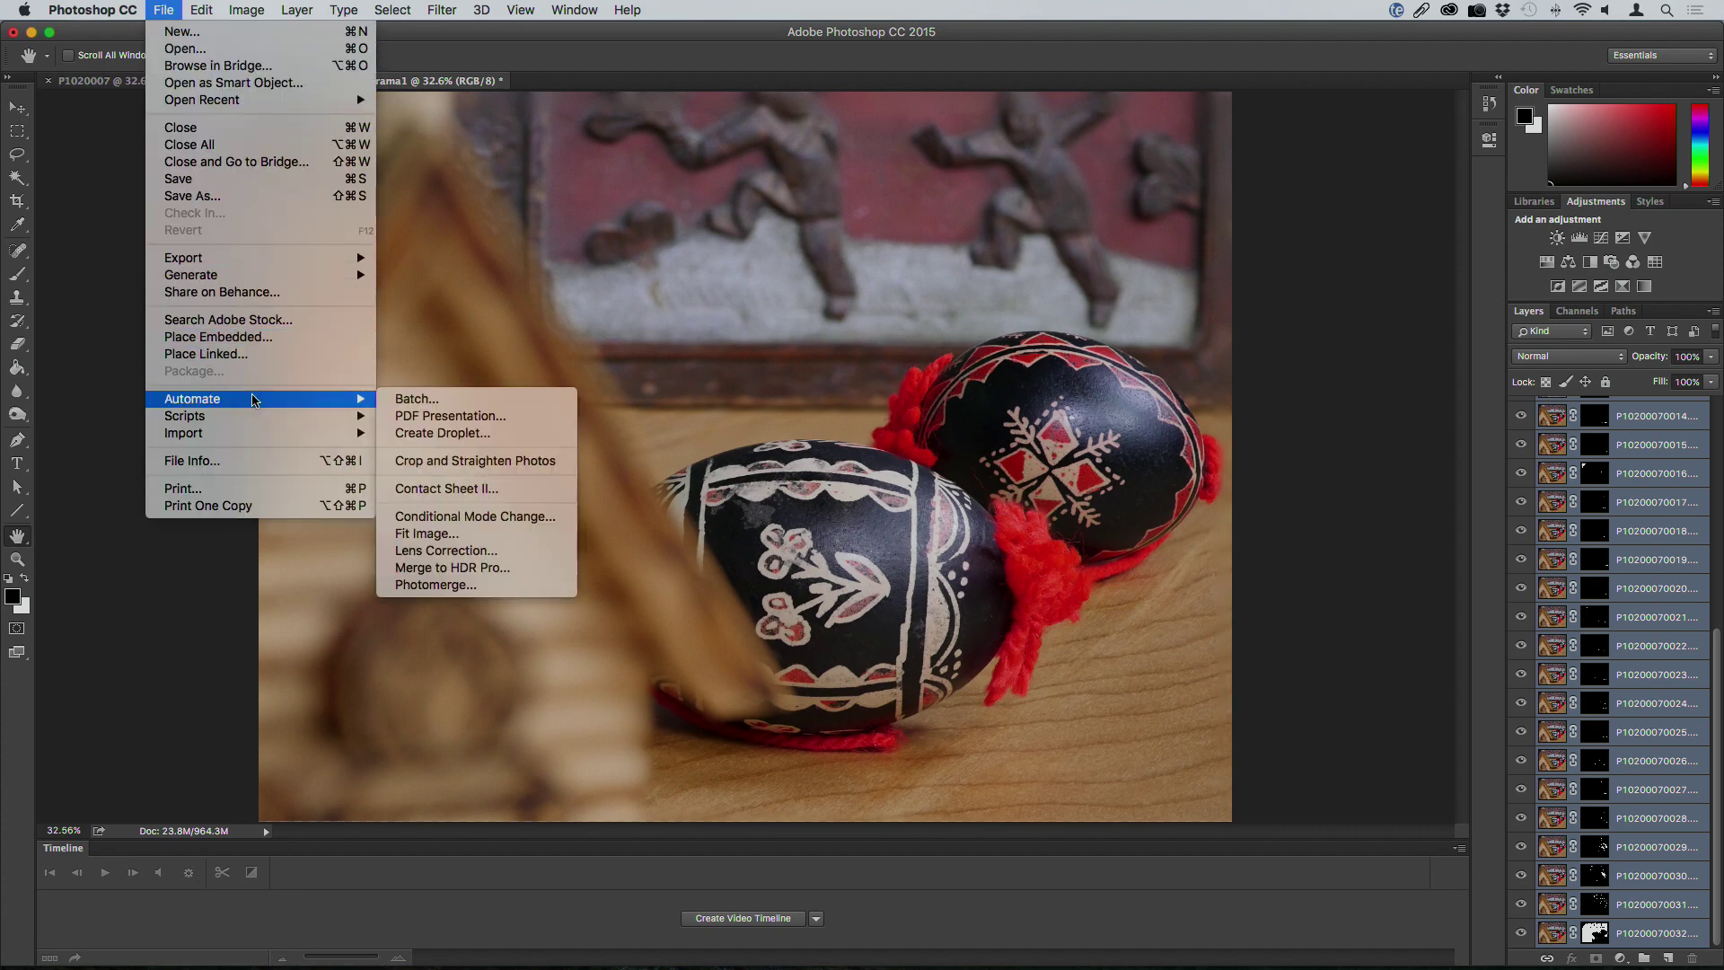
click(488, 584)
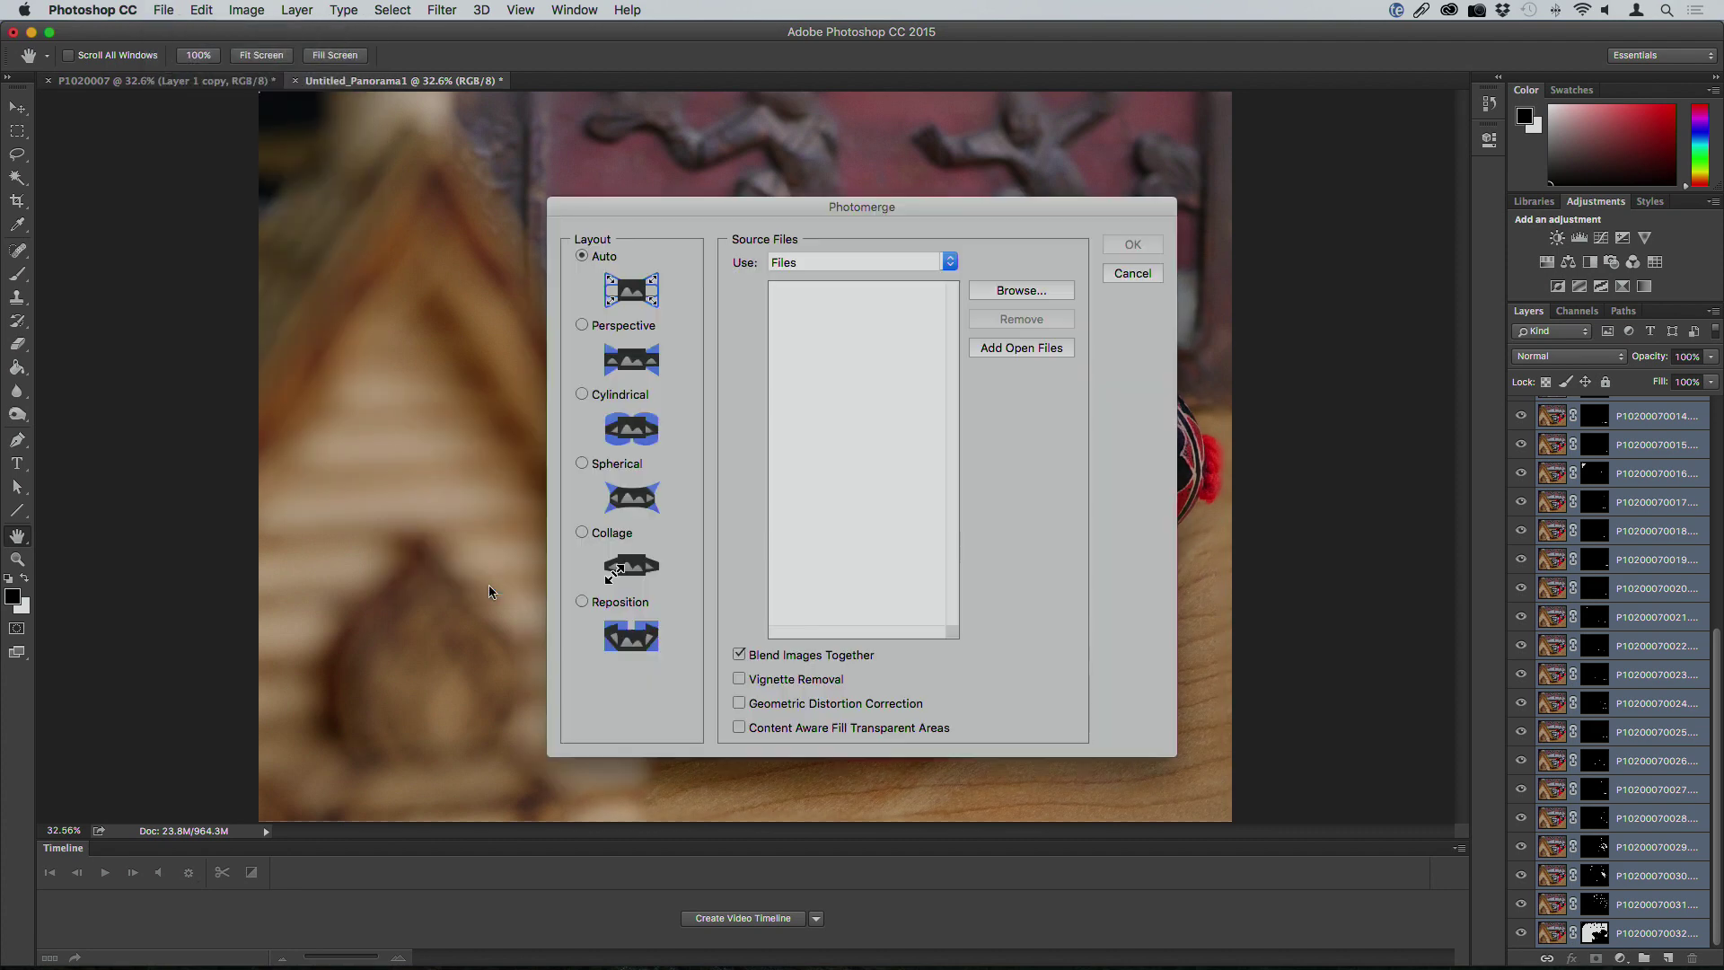
click(768, 658)
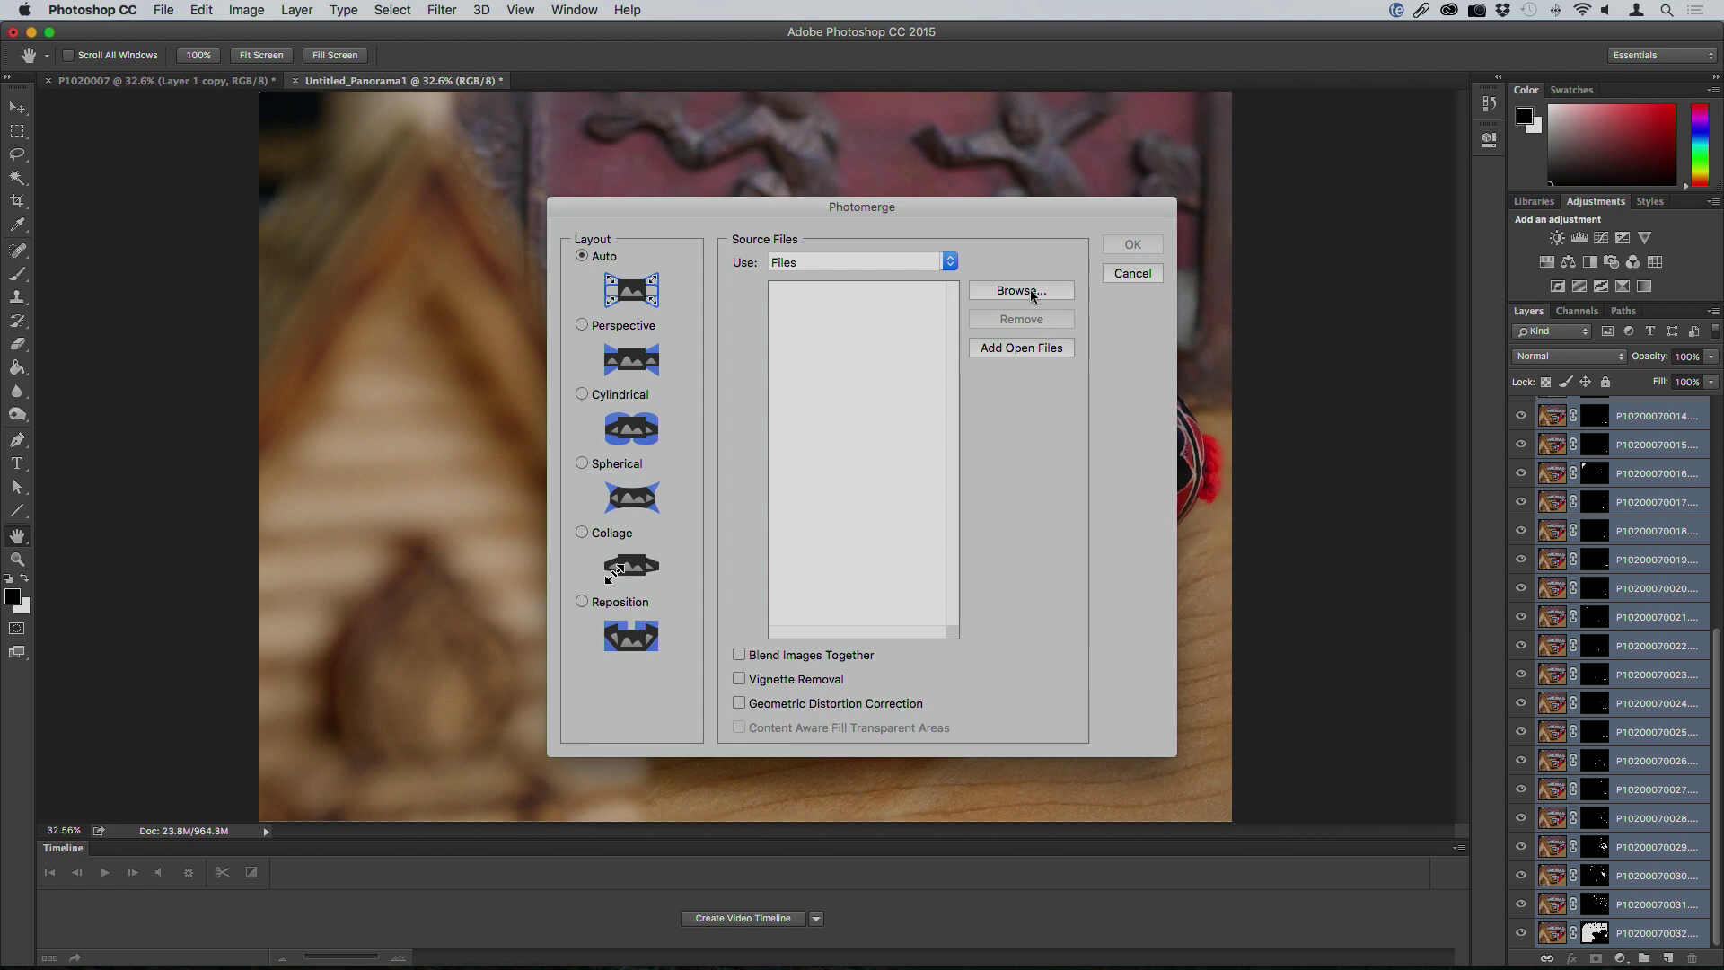
click(1022, 289)
key(super+Up)
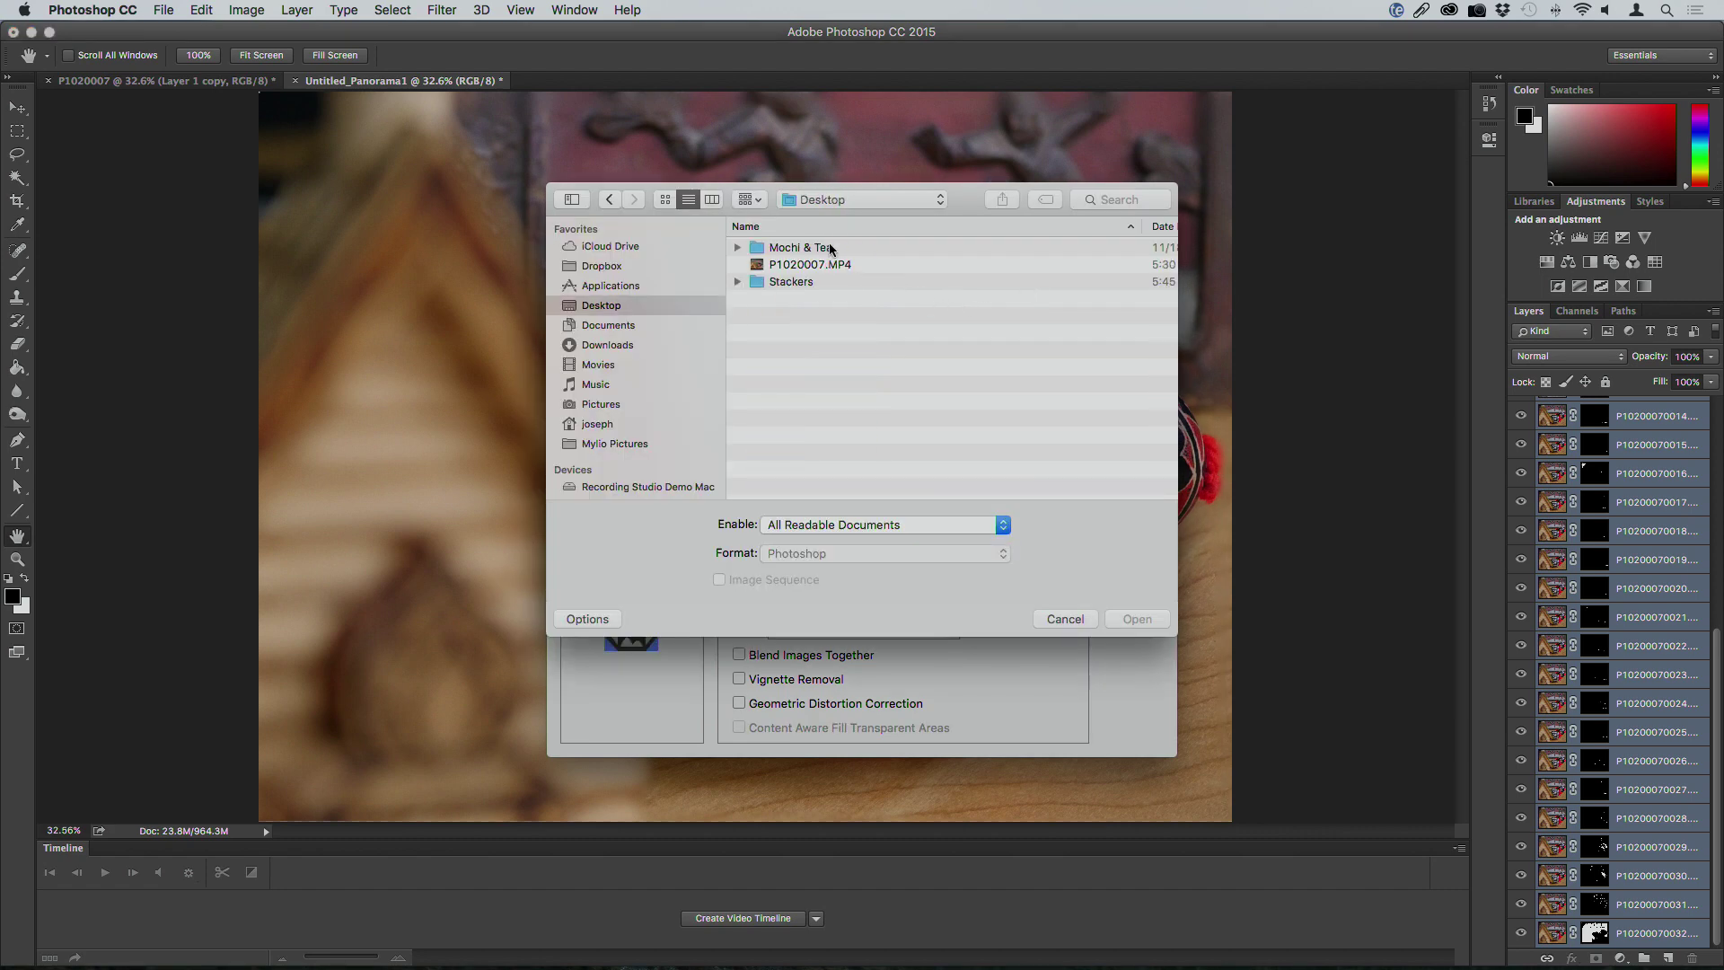
double_click(829, 247)
key(super+a)
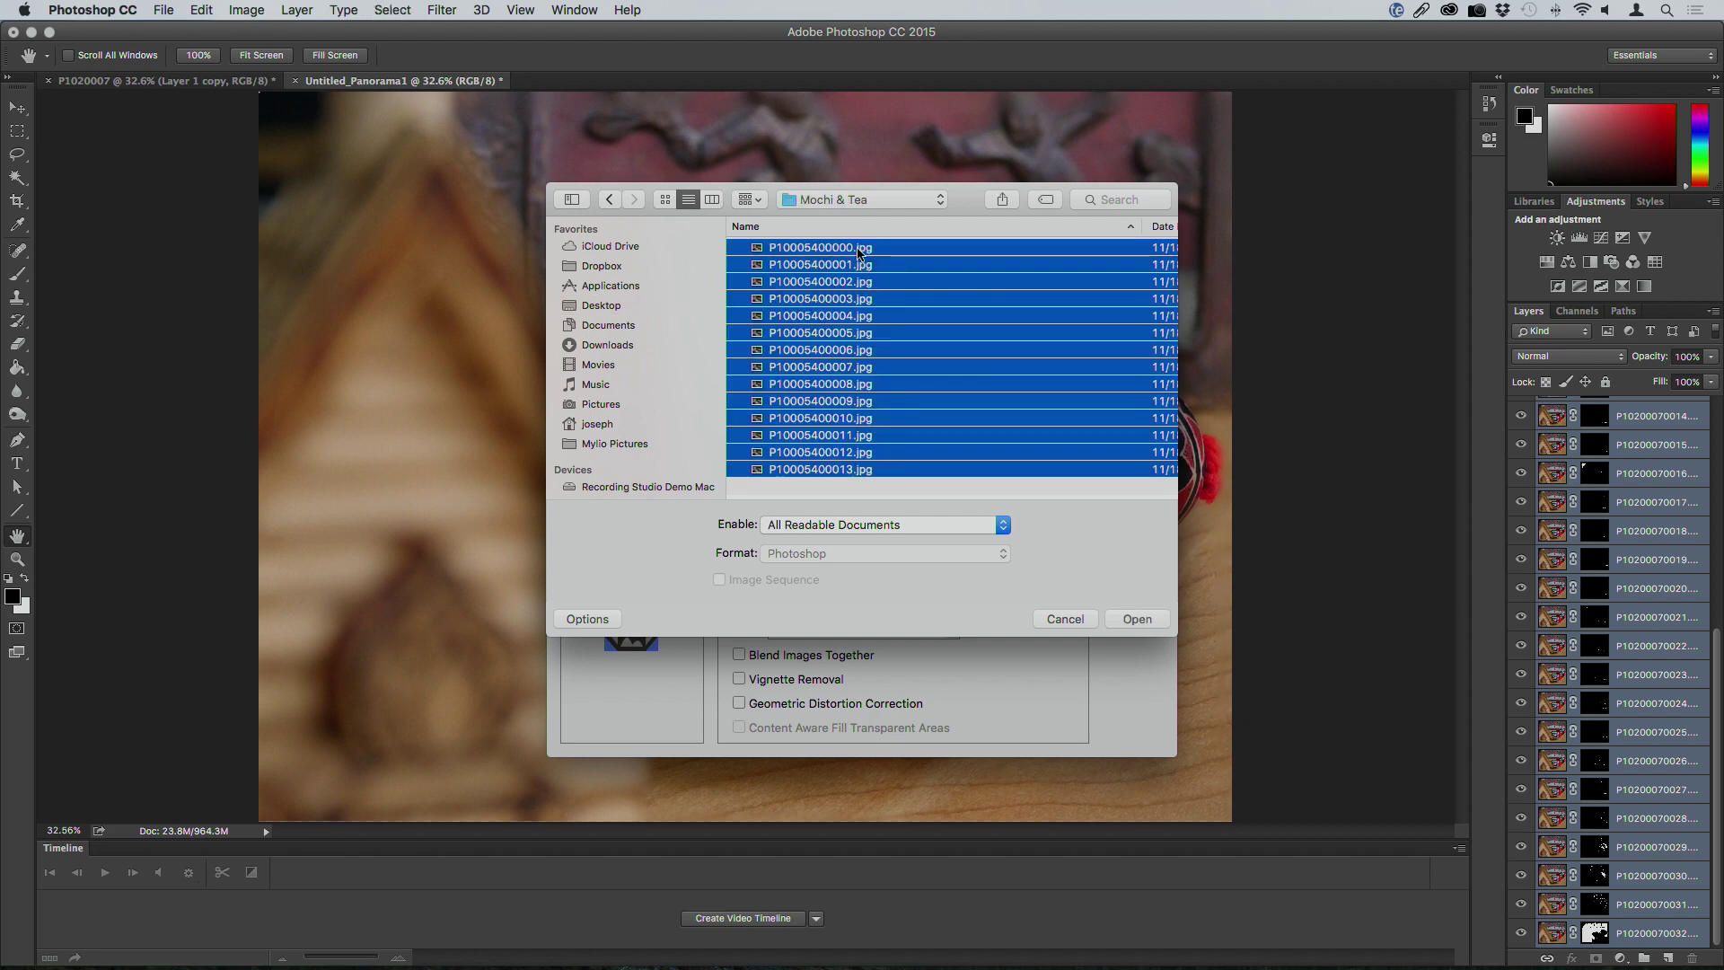
click(1133, 618)
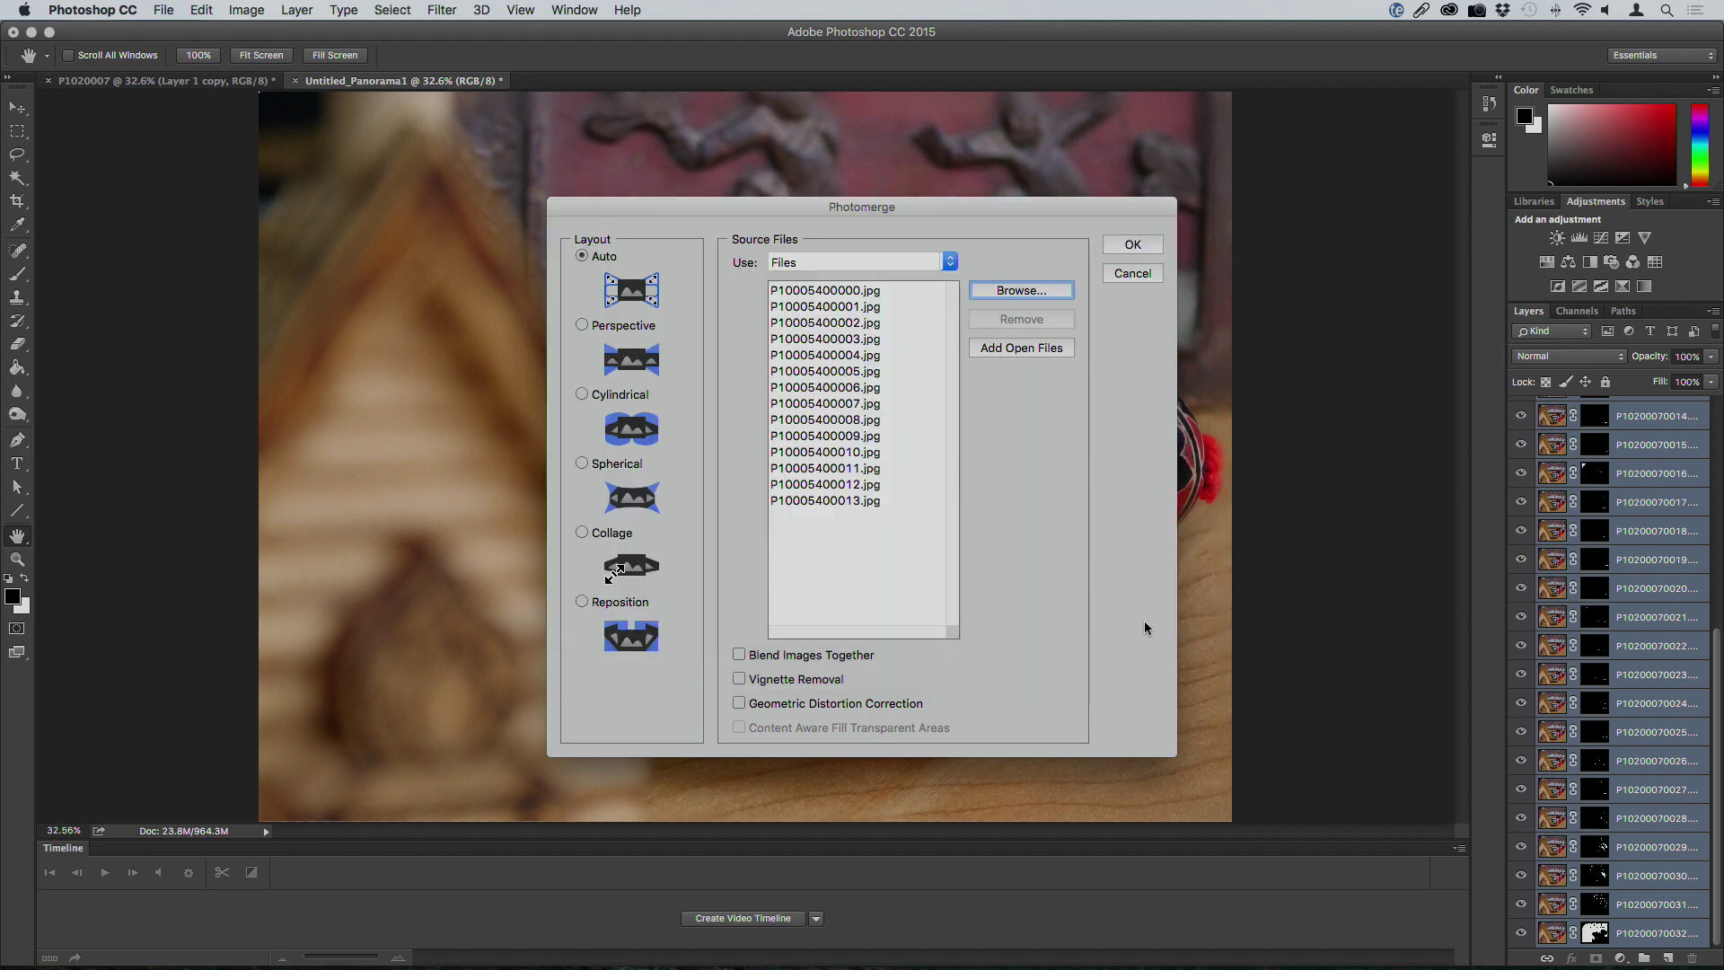
click(1131, 243)
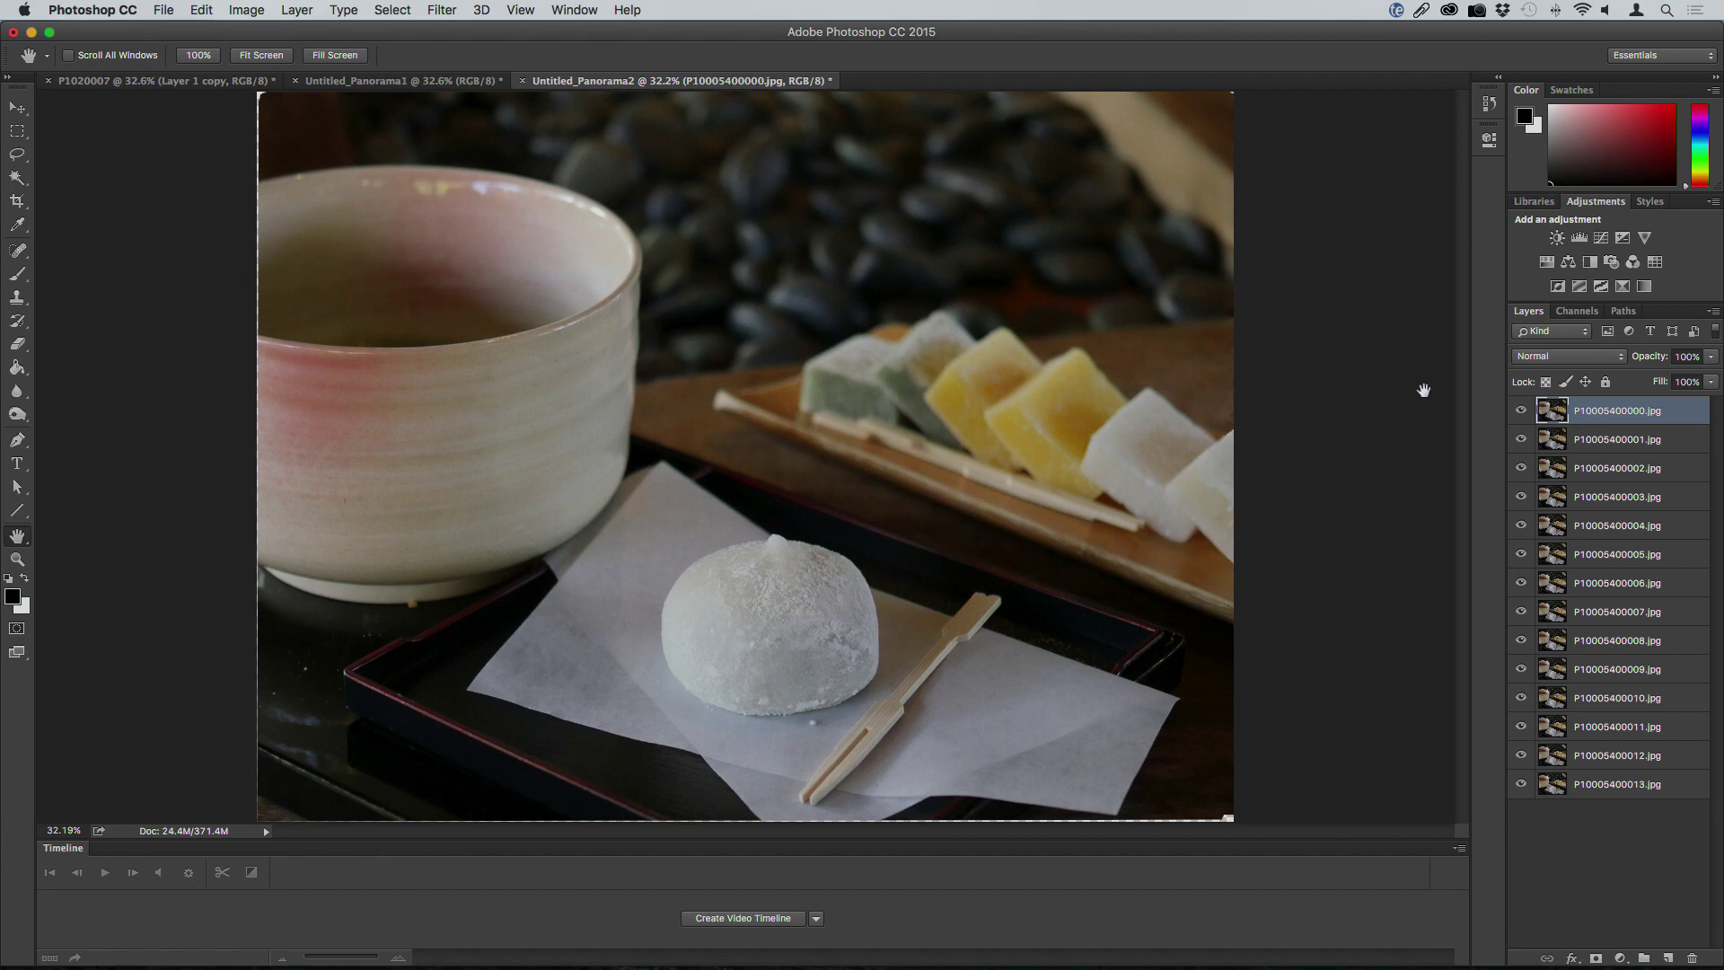
click(1520, 411)
click(1520, 439)
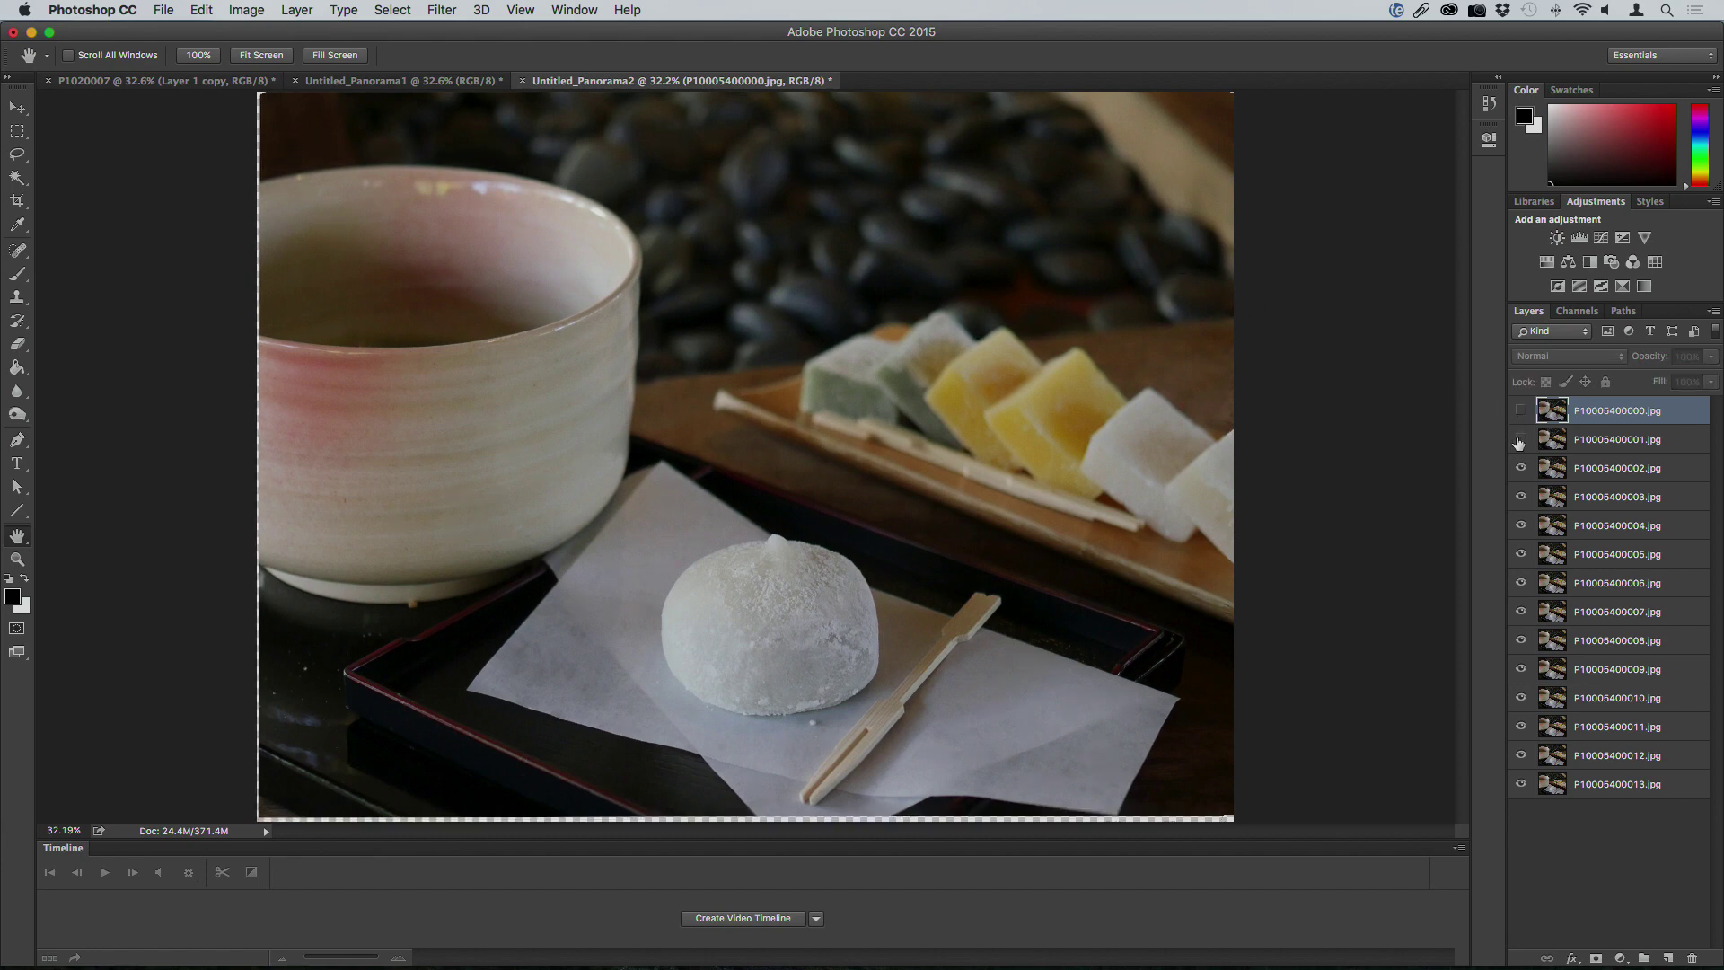
click(1520, 466)
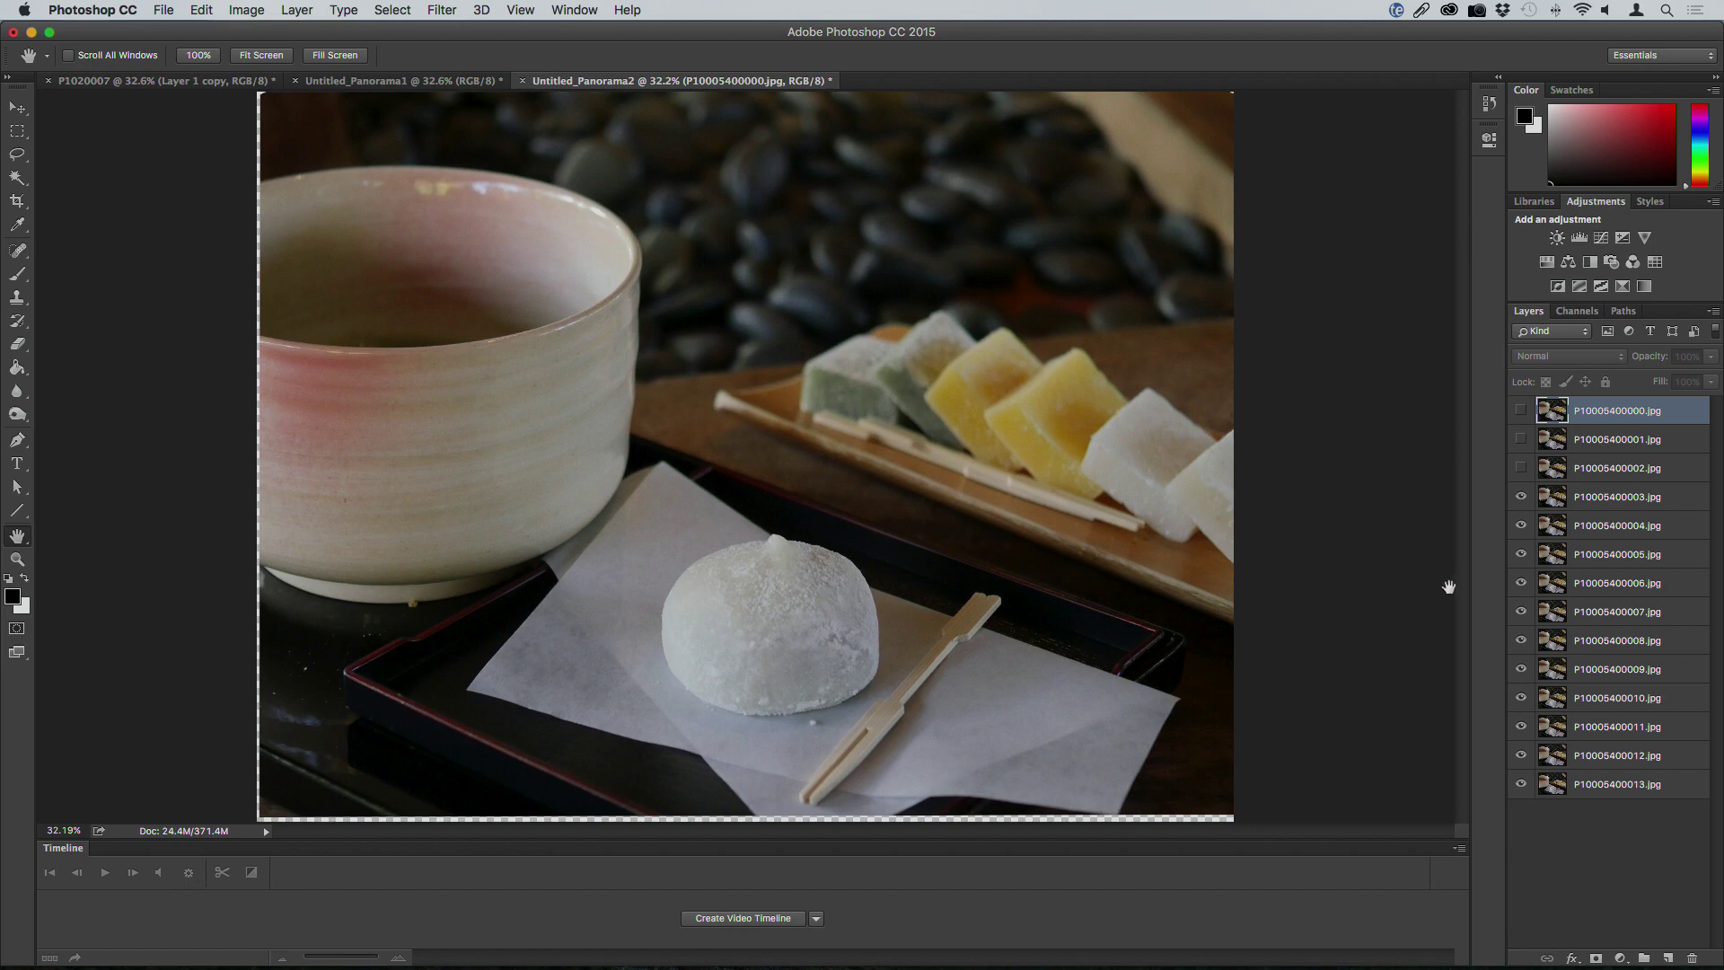
drag(1521, 469, 1521, 410)
Select all 14 mochi layers and Auto-Blend them with Stack Images and Seamless Tones and Colors.
shift+click(1601, 790)
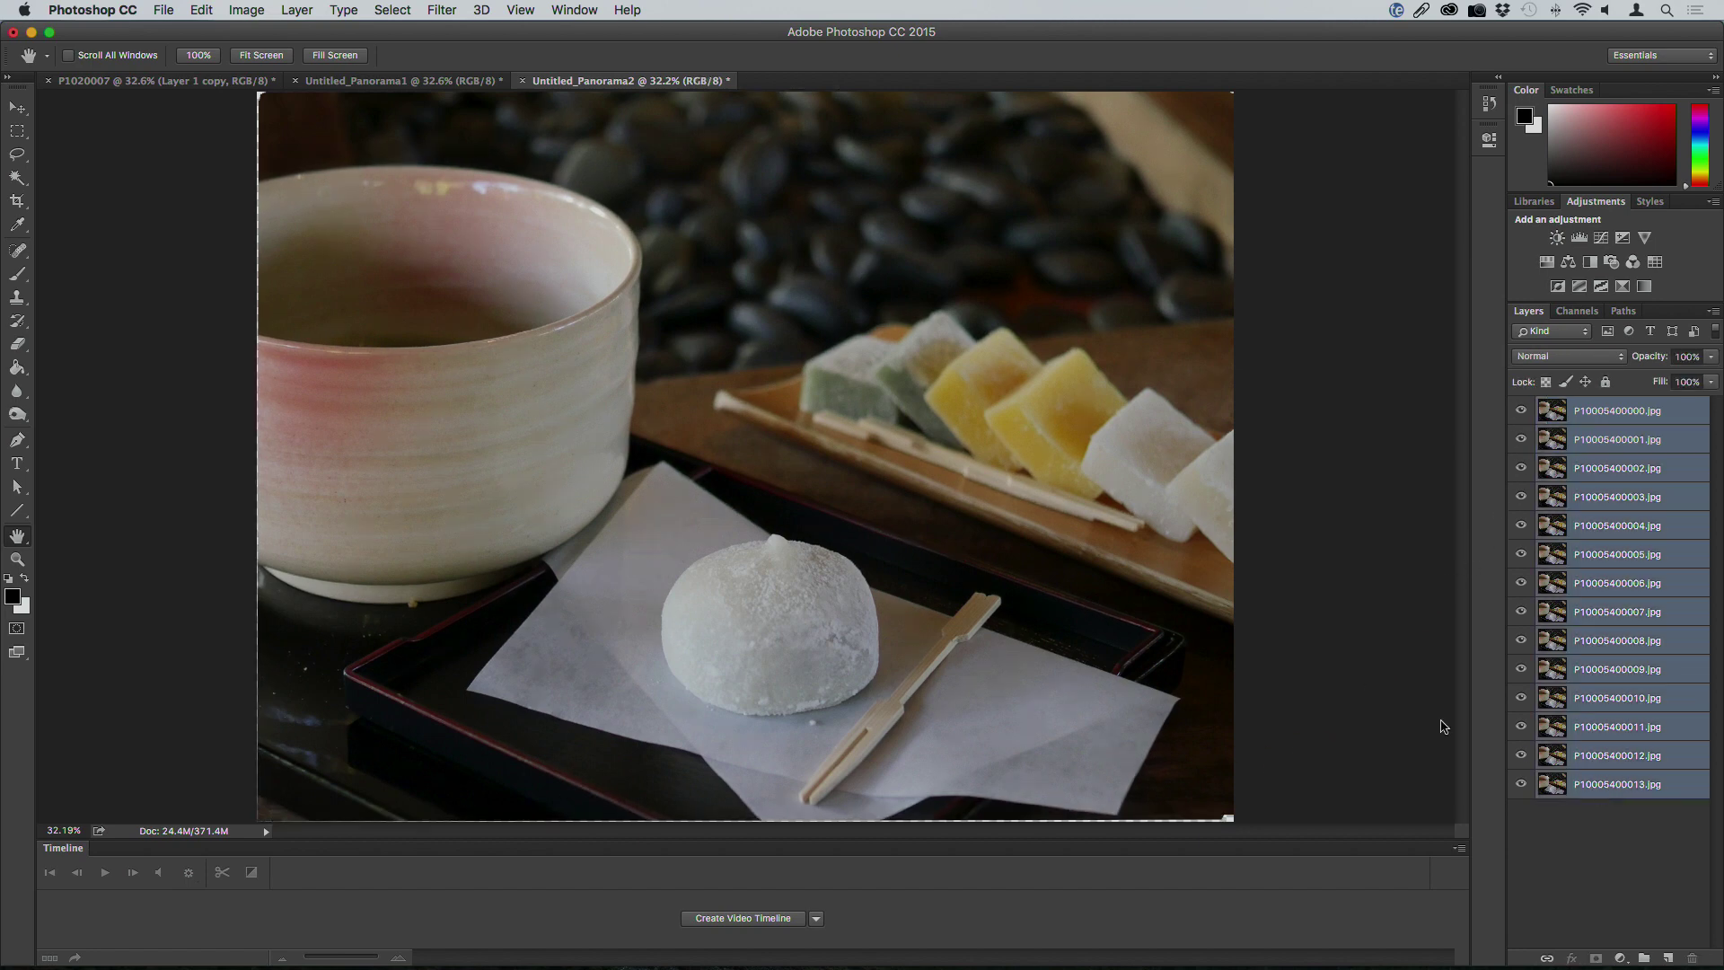
click(201, 9)
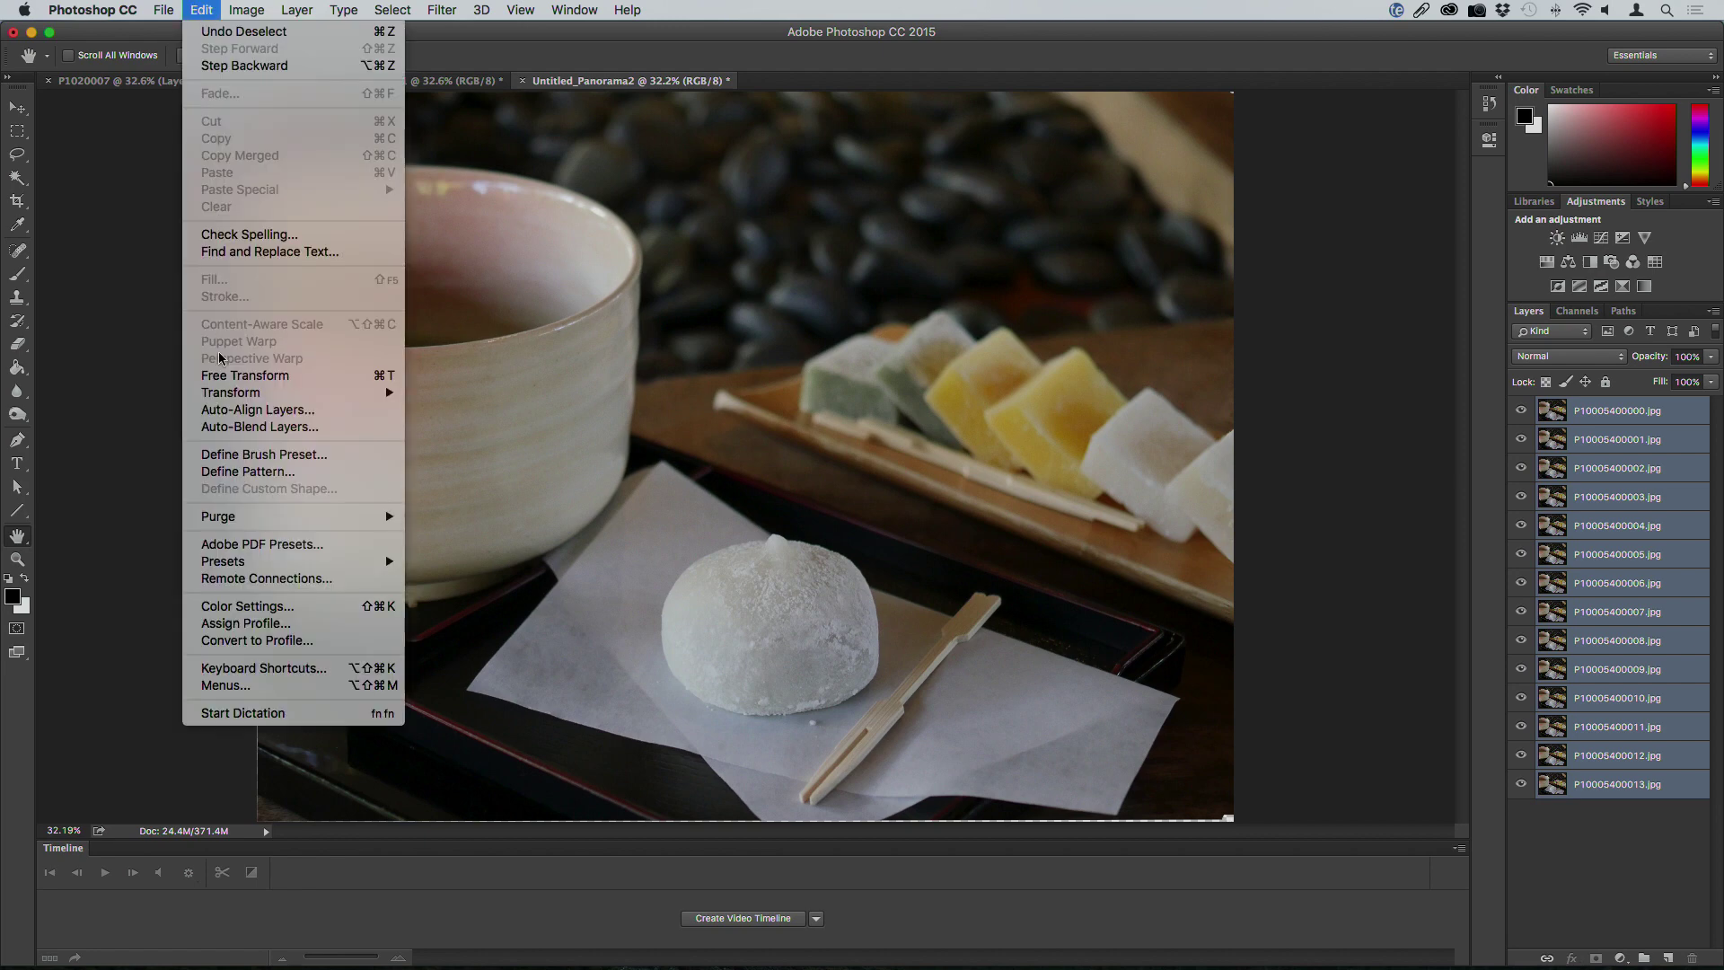
click(198, 426)
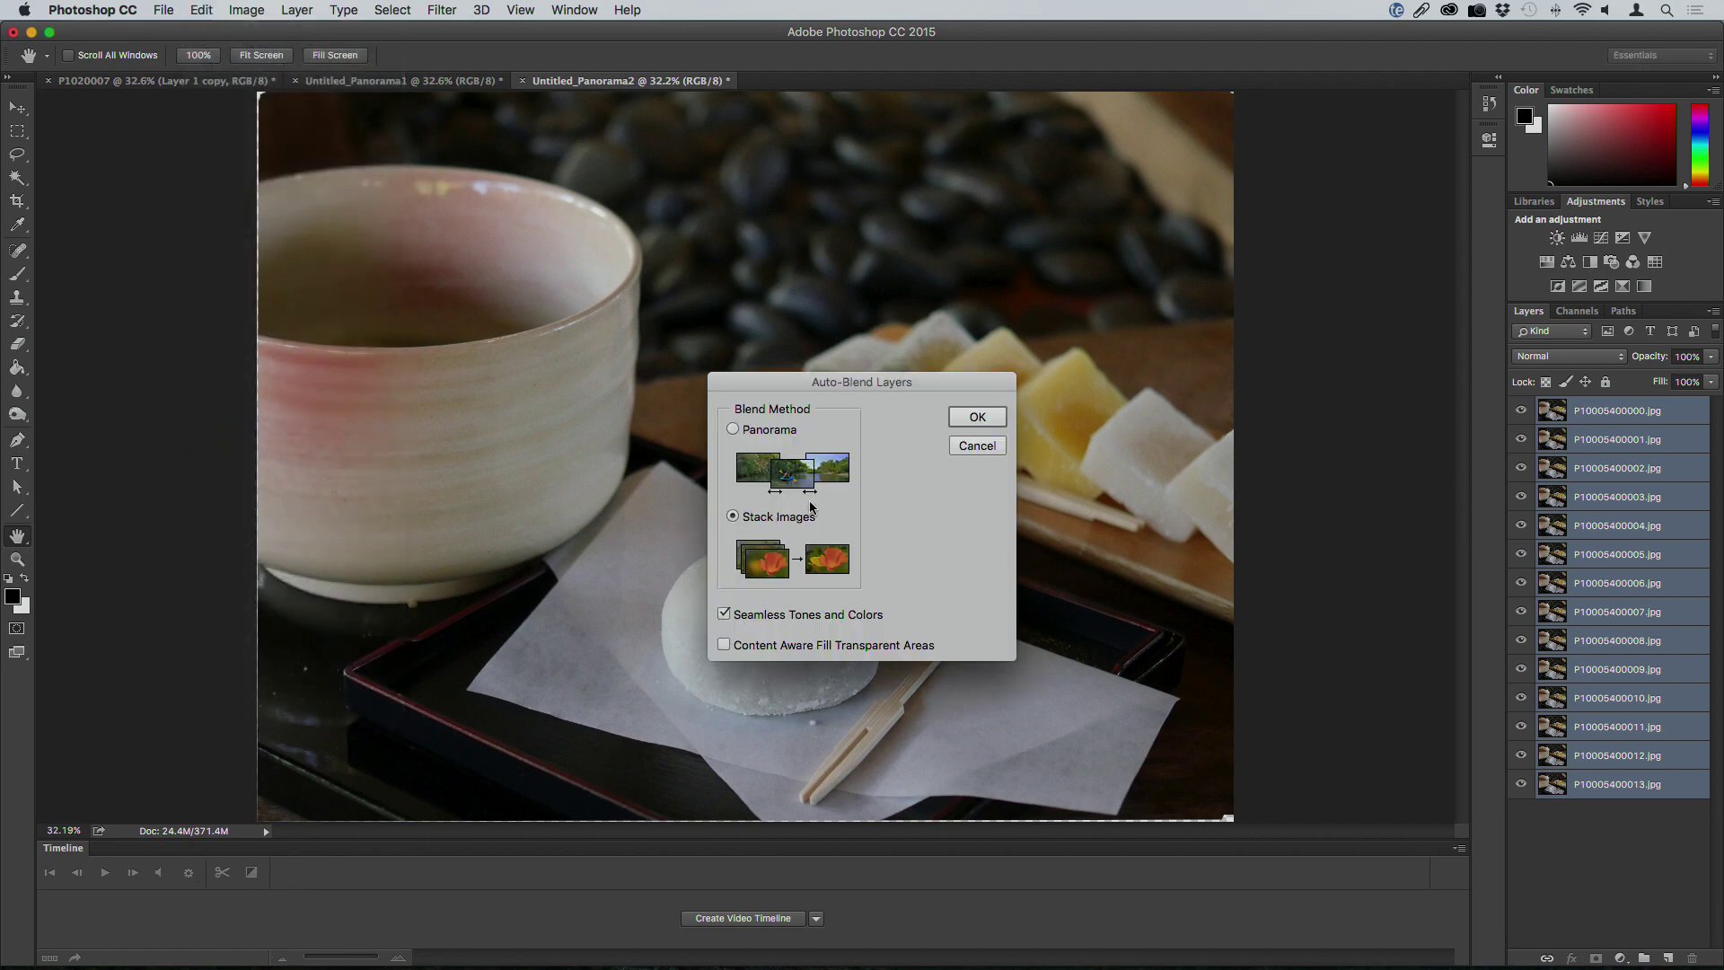
click(957, 419)
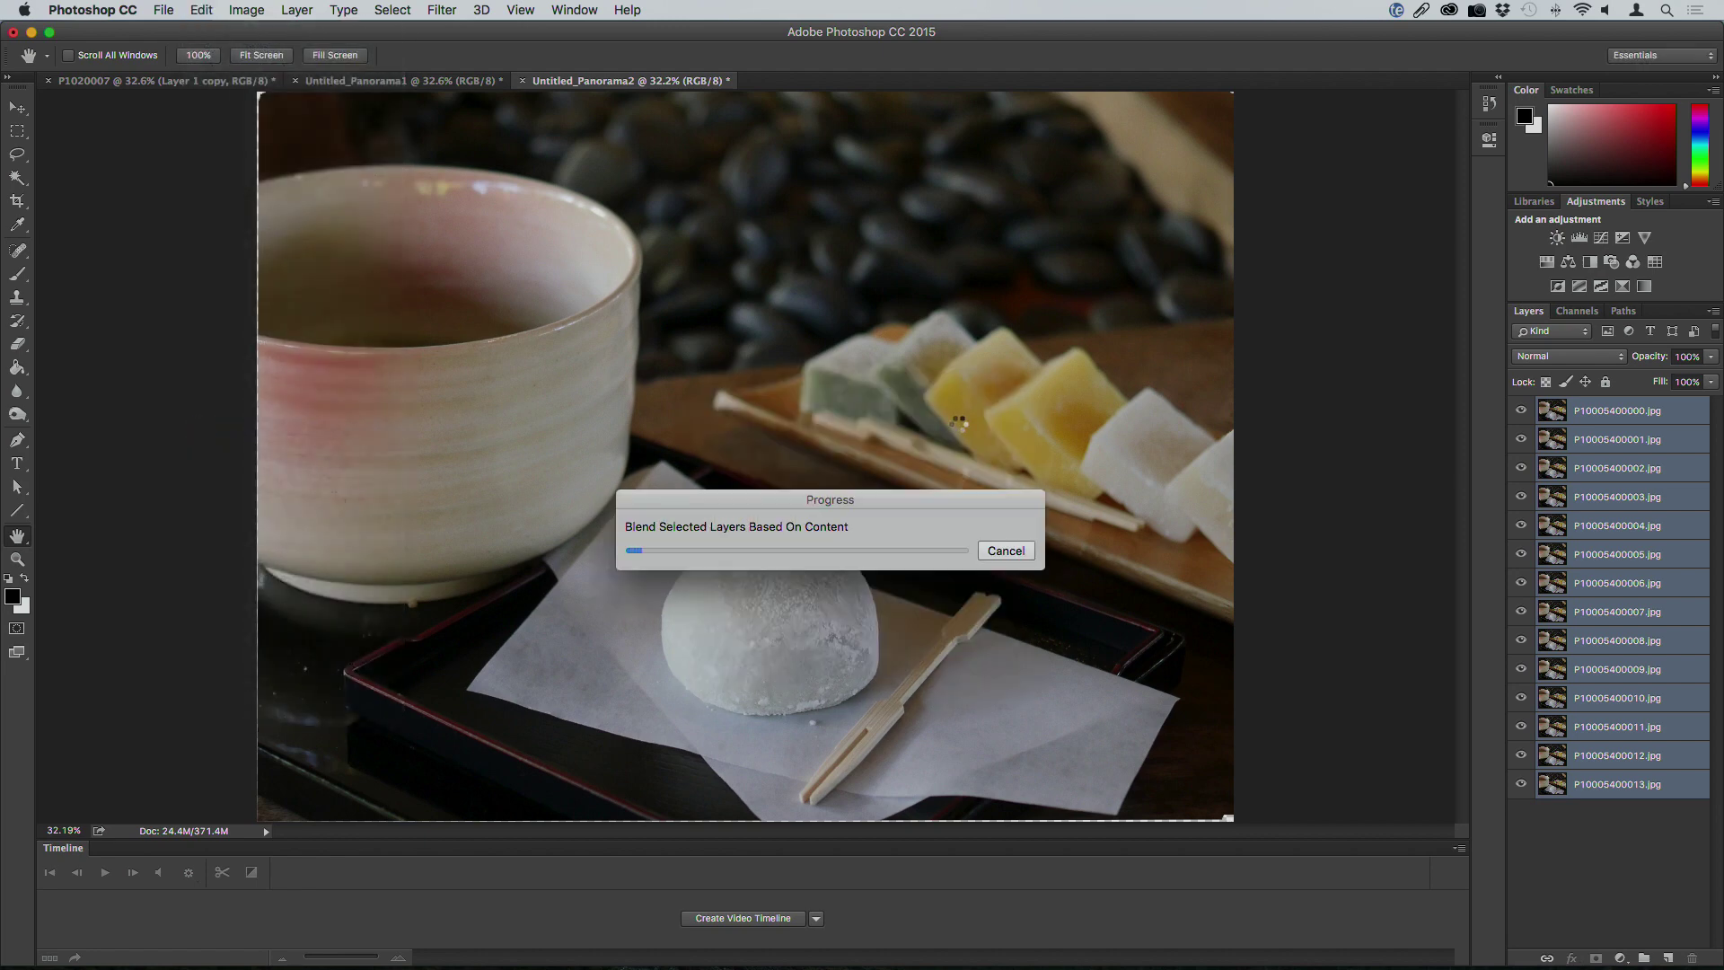